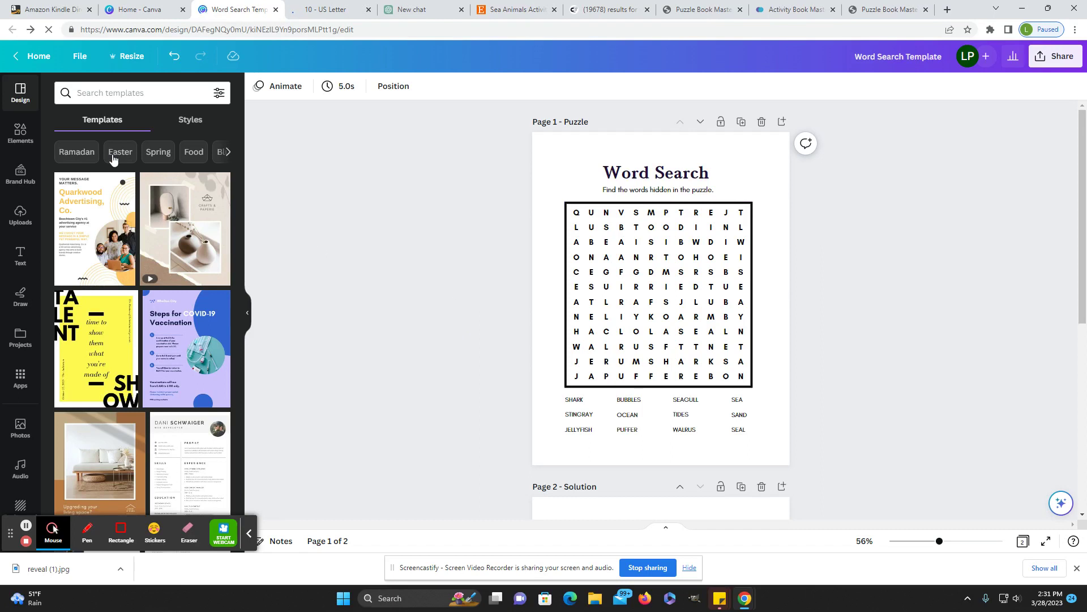
Start a new template search, then dismiss the recent searches list.
click(110, 90)
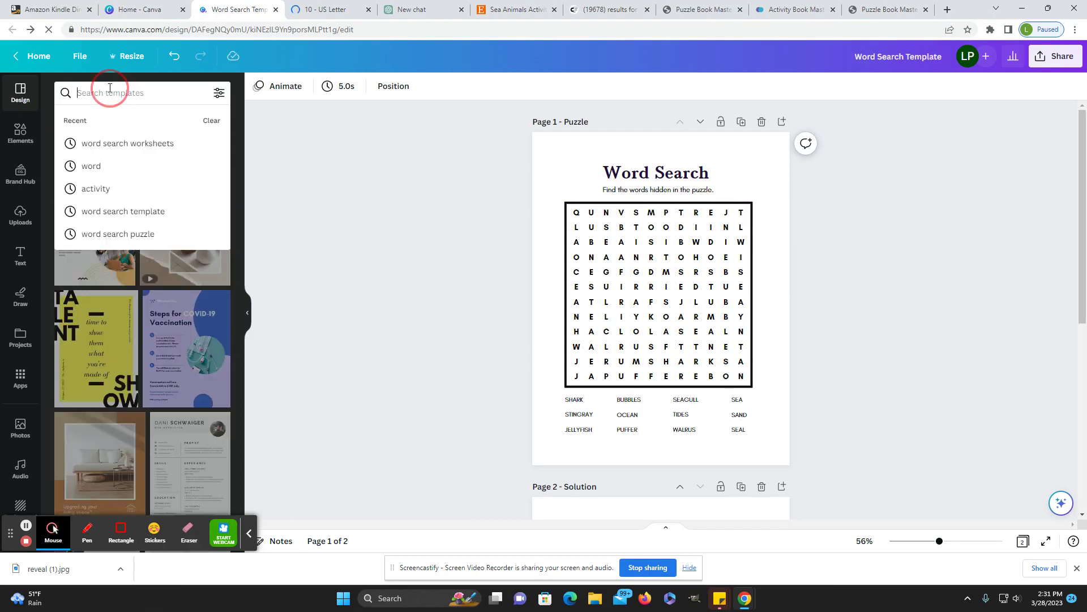
click(441, 363)
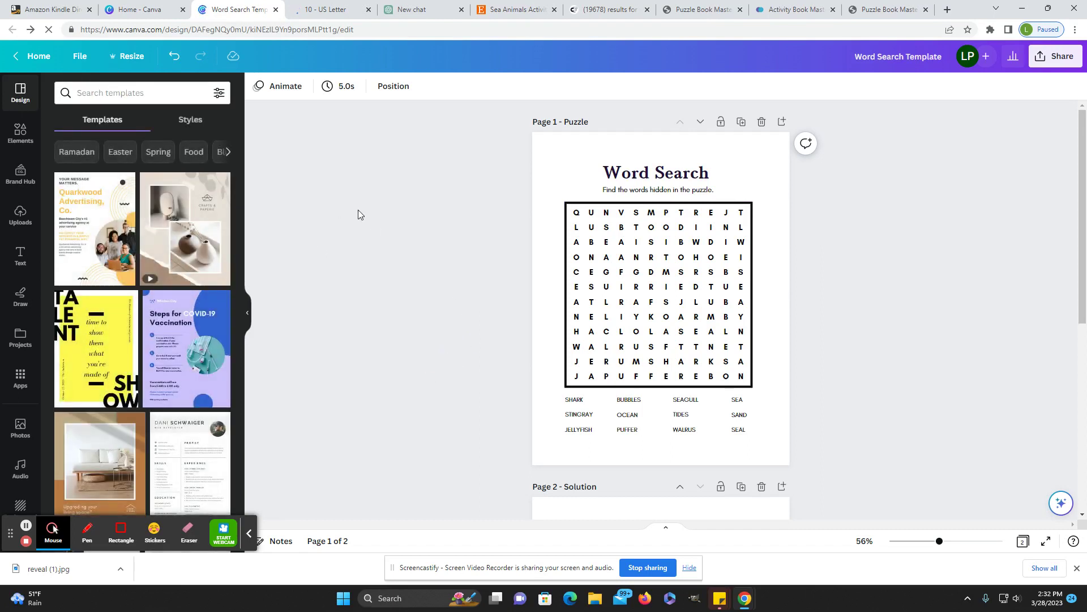
click(145, 92)
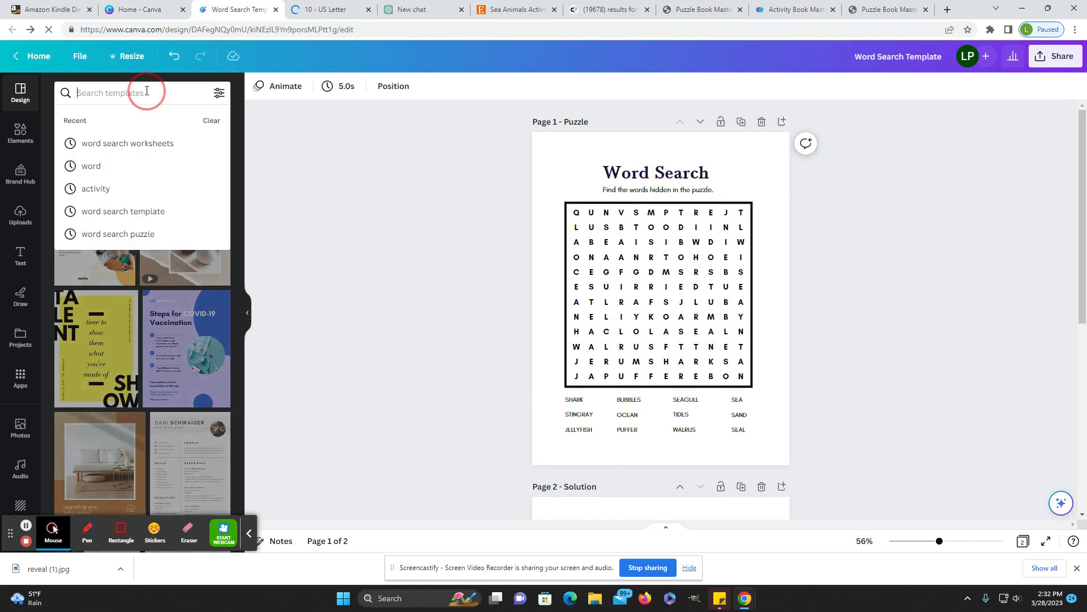
click(82, 94)
click(82, 93)
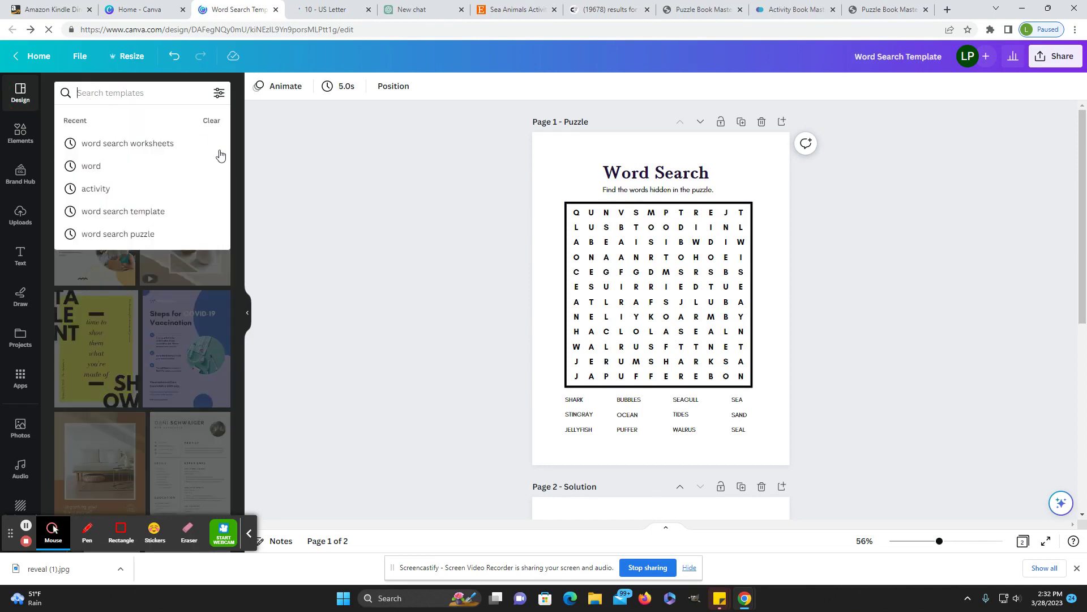
click(456, 365)
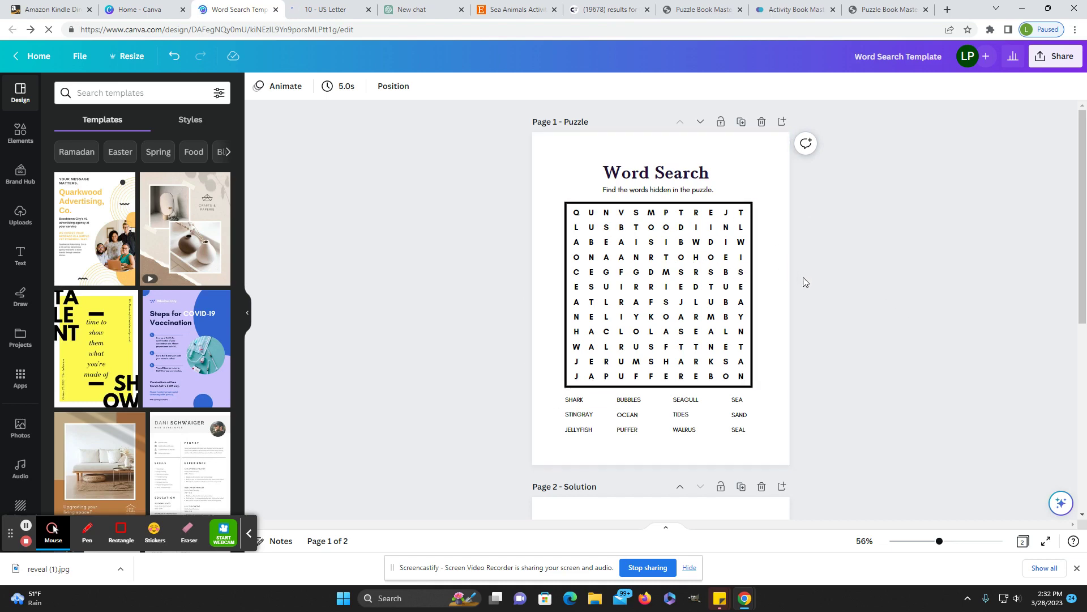
Inspect the puzzle elements and widen the word search grid box to the right.
click(754, 309)
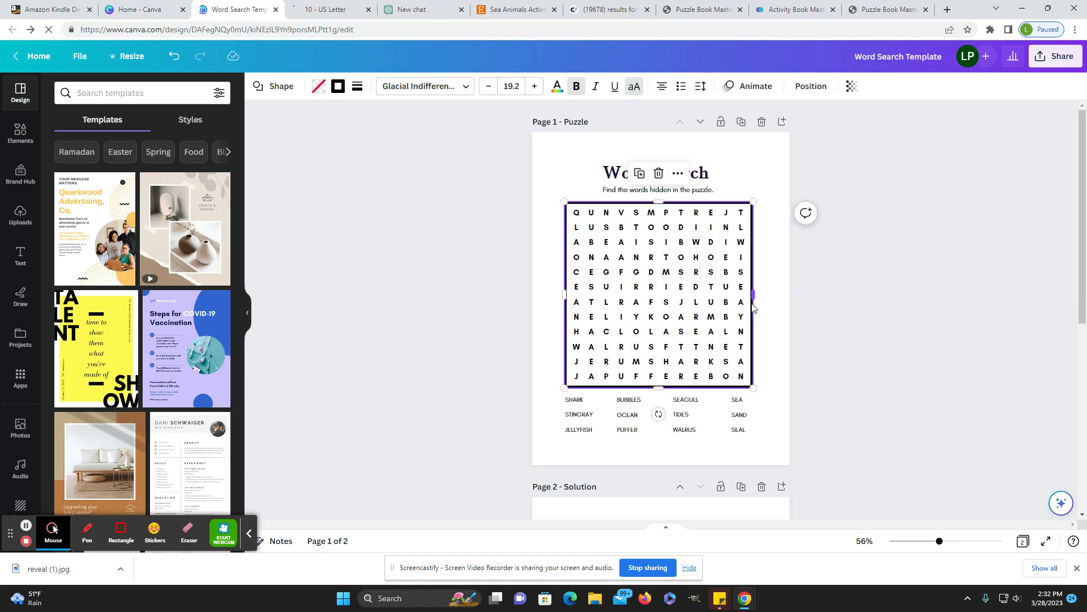
click(745, 182)
click(622, 293)
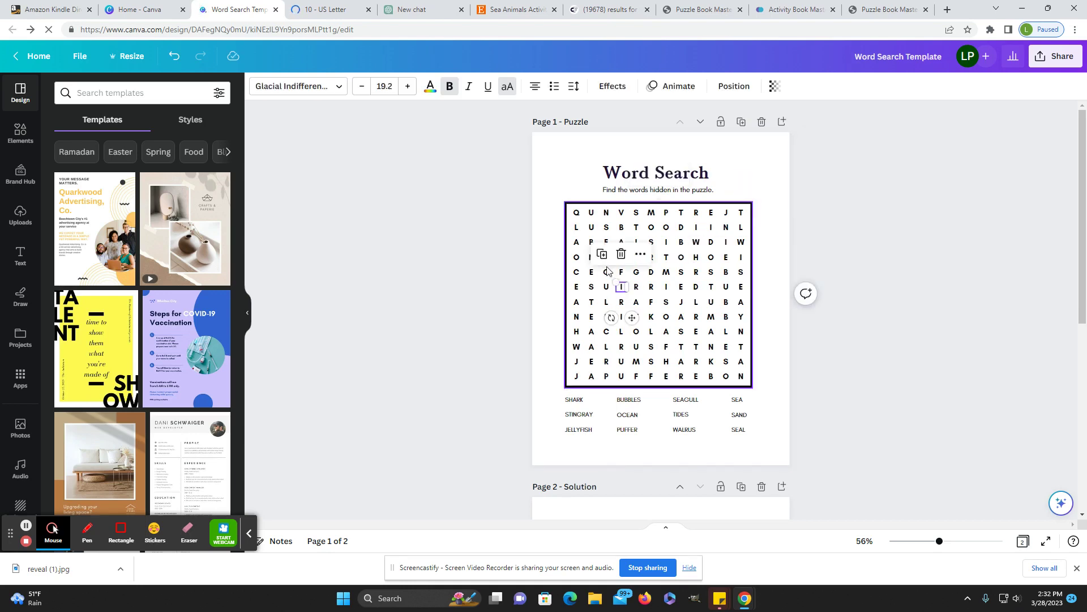
click(666, 169)
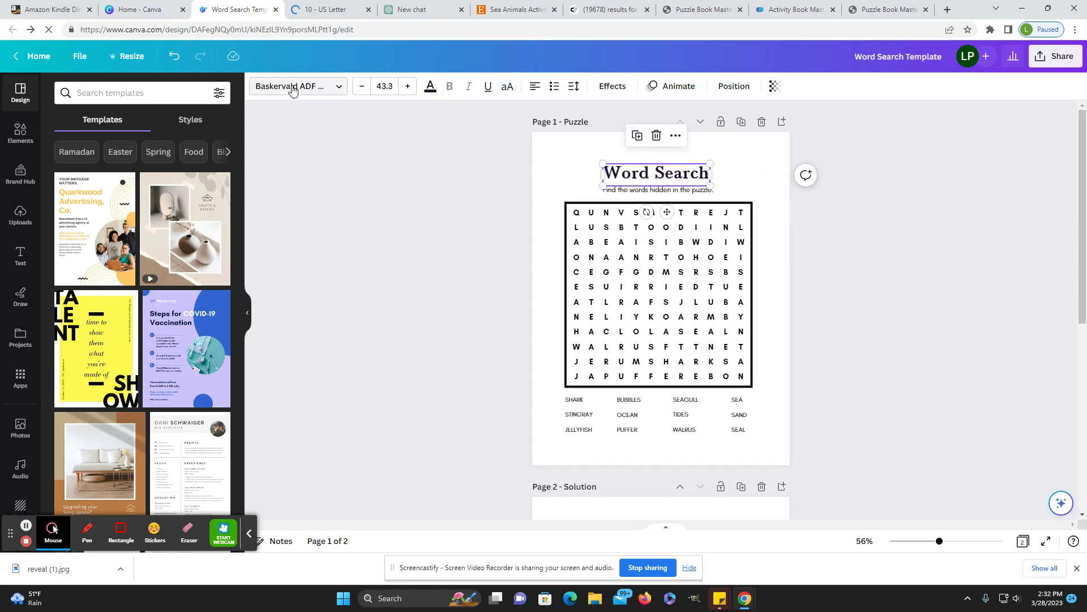
click(578, 399)
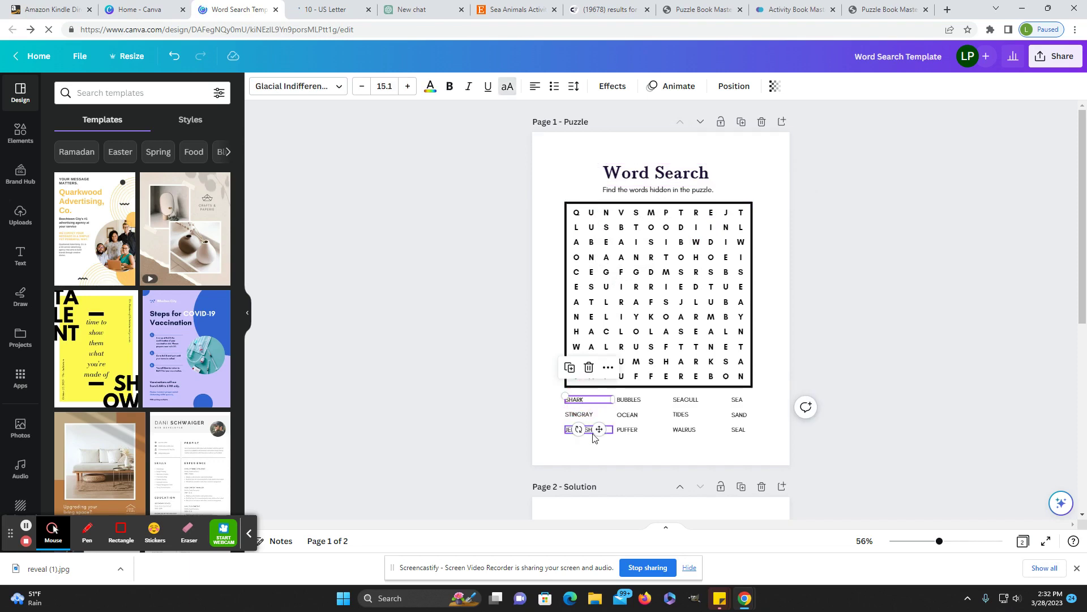
click(636, 457)
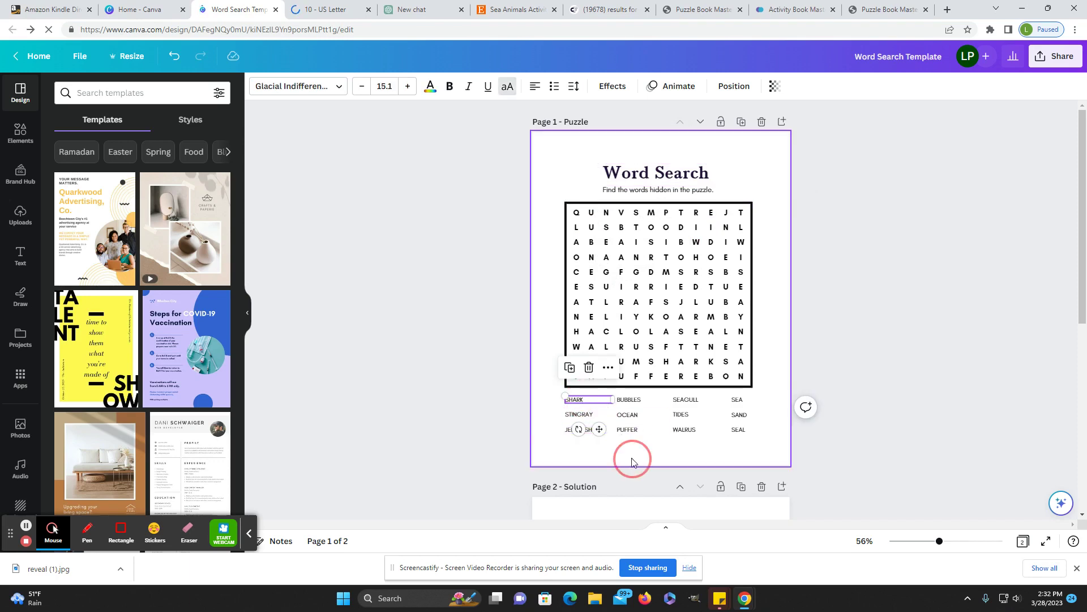
click(750, 293)
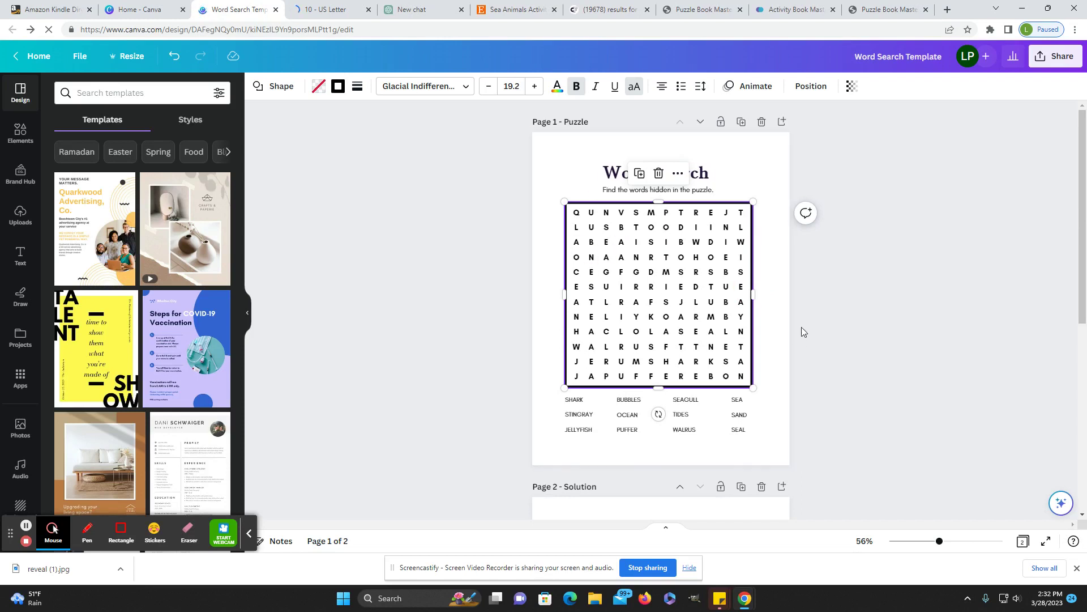
drag(753, 294, 783, 294)
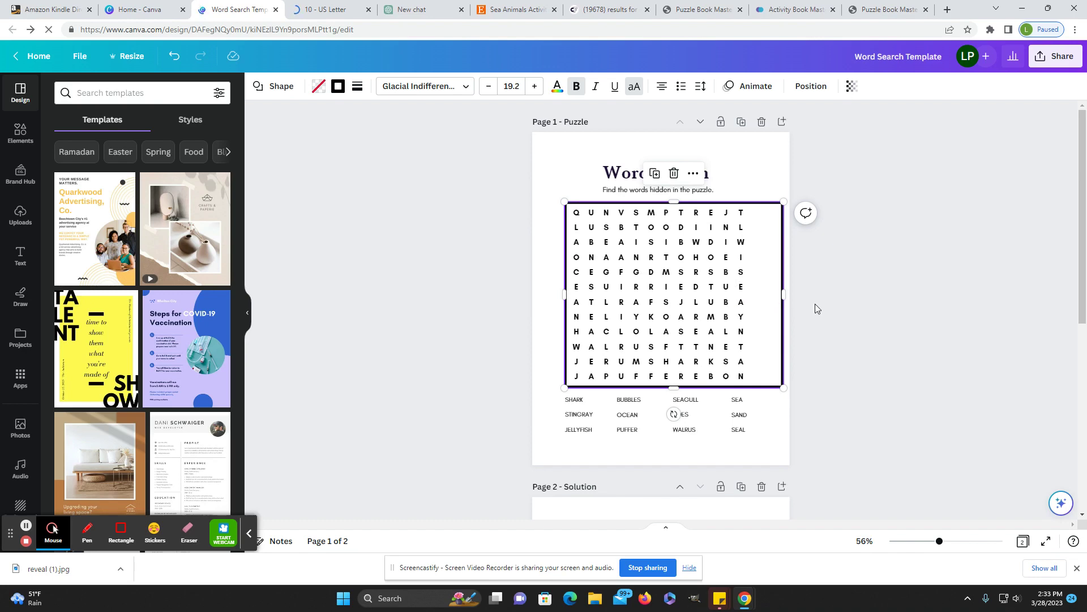
Shift the title, grid and word list slightly left, then undo two layout changes.
click(522, 211)
drag(542, 205, 906, 390)
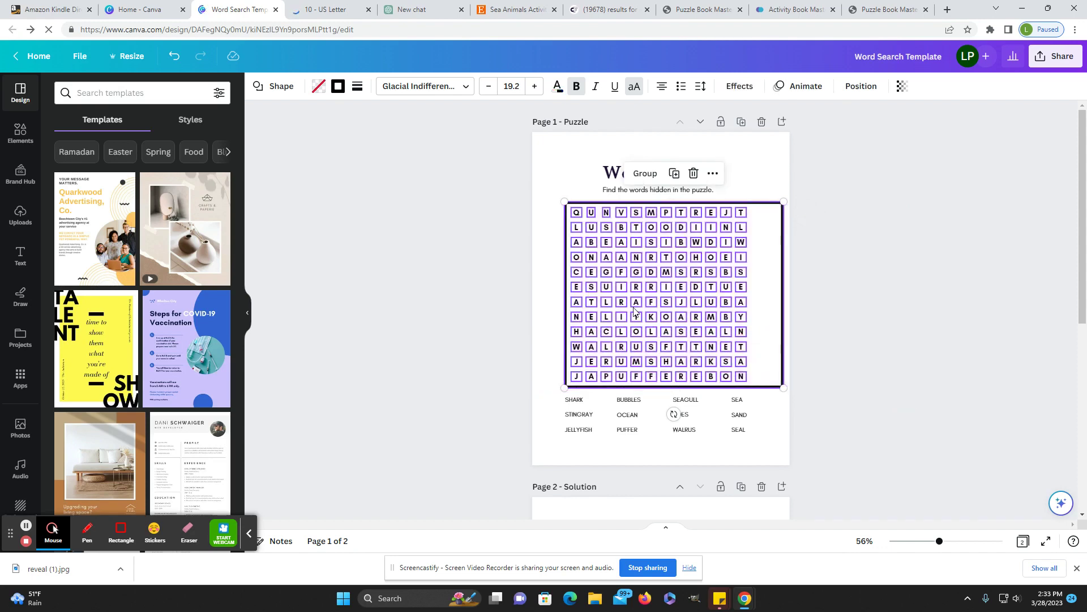
mouse_move(686, 302)
mouse_down()
mouse_move(666, 300)
mouse_move(692, 302)
mouse_up()
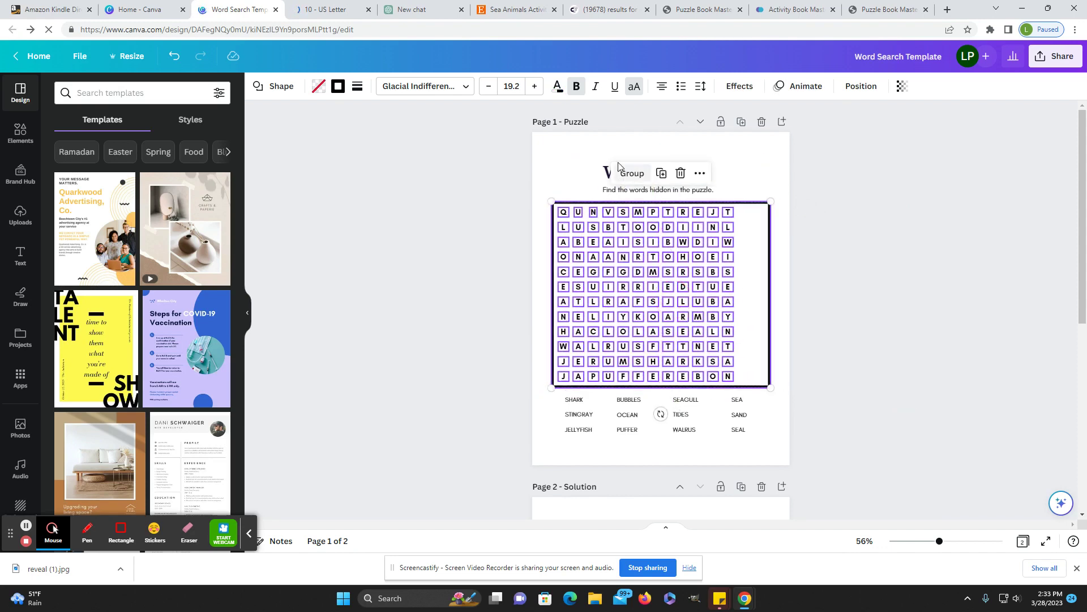
click(592, 169)
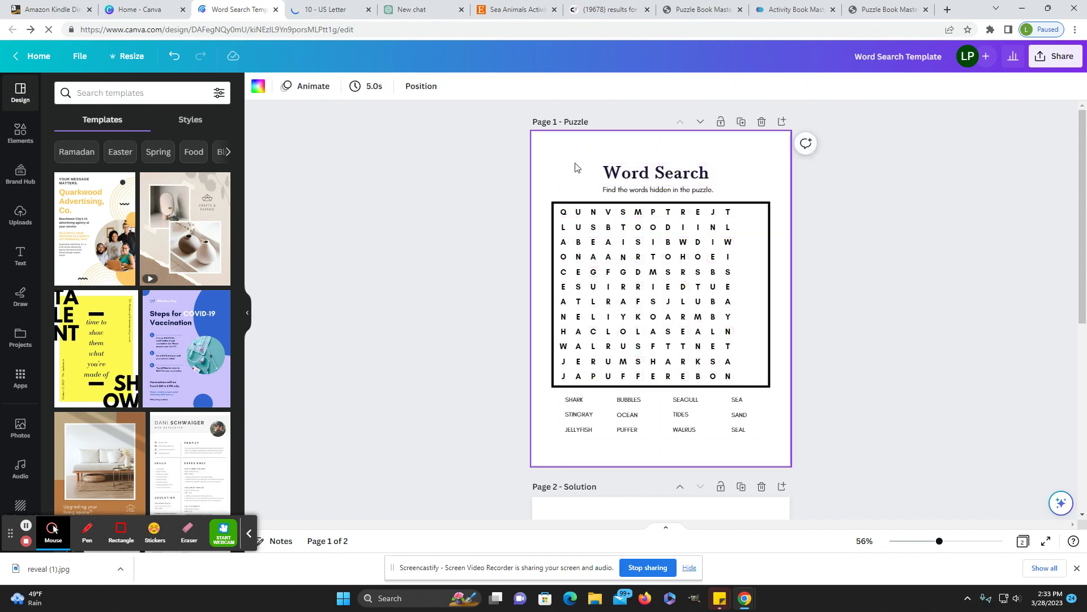
drag(590, 164, 697, 178)
click(759, 214)
mouse_move(661, 201)
mouse_down()
mouse_move(661, 178)
mouse_move(666, 204)
mouse_up()
click(178, 65)
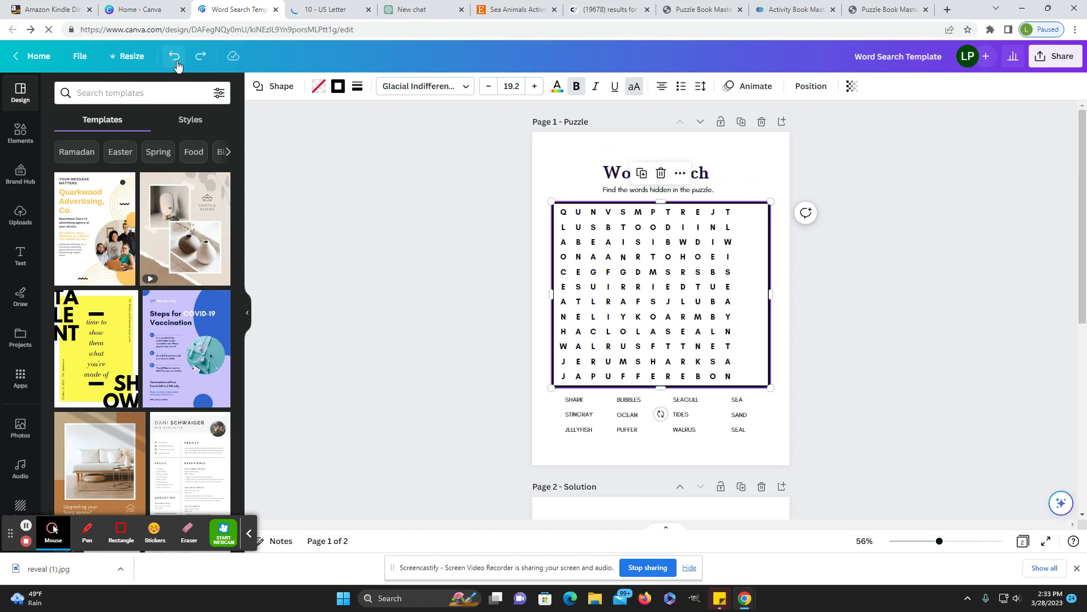
click(177, 65)
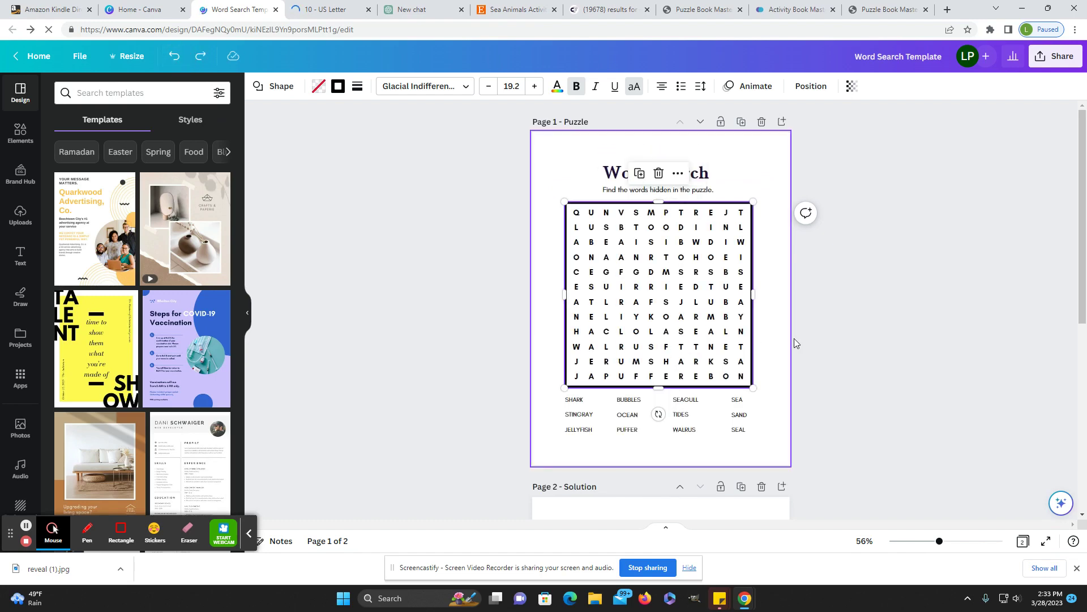
click(800, 378)
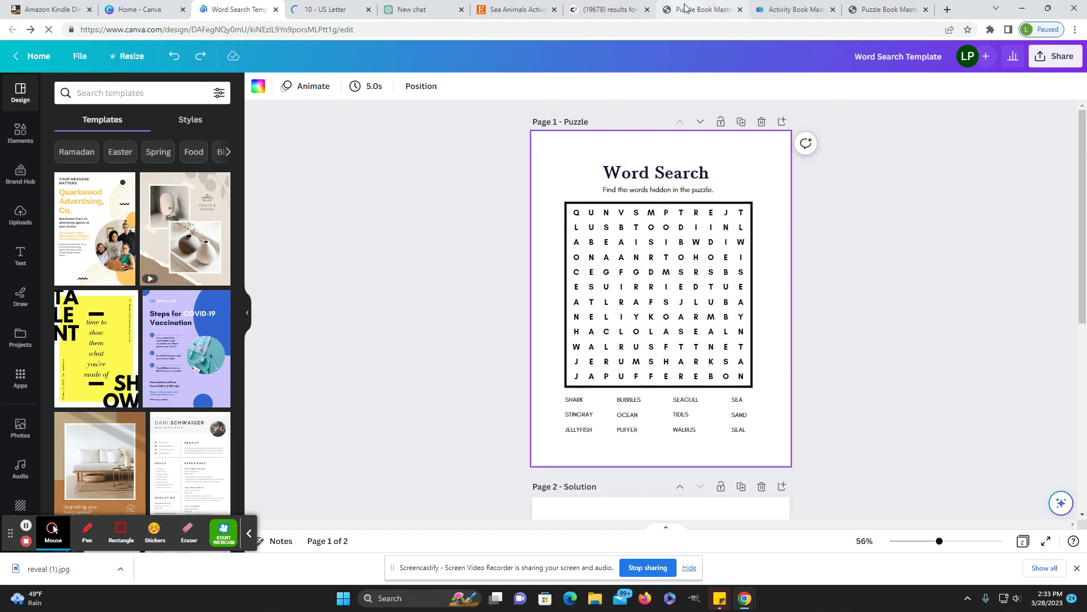
Browse the Creative Fabrica word search results for existing puzzle products.
click(609, 9)
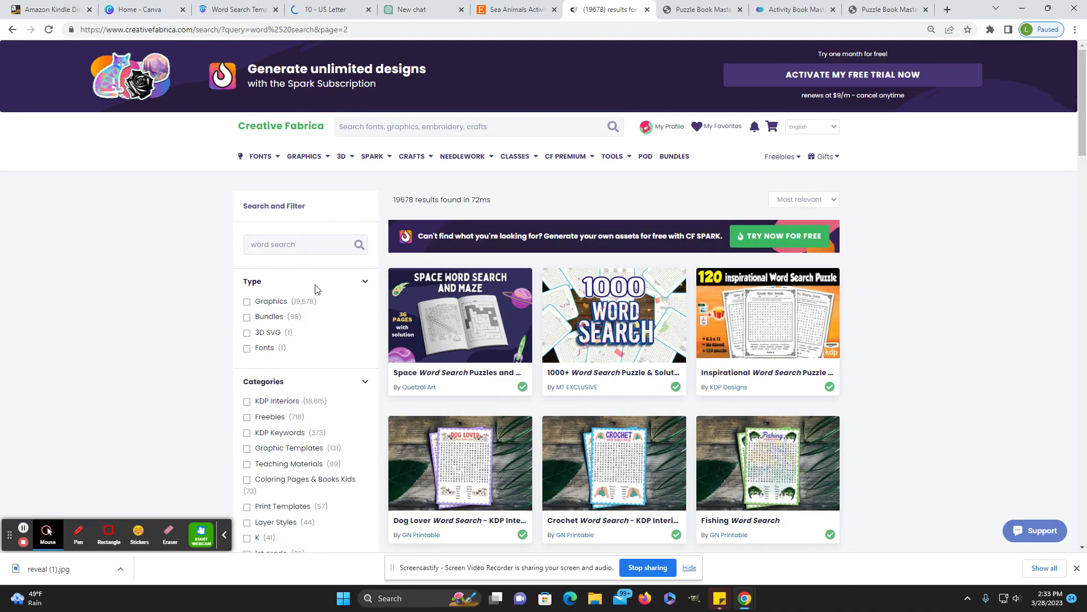
scroll(365, 365, down, 4)
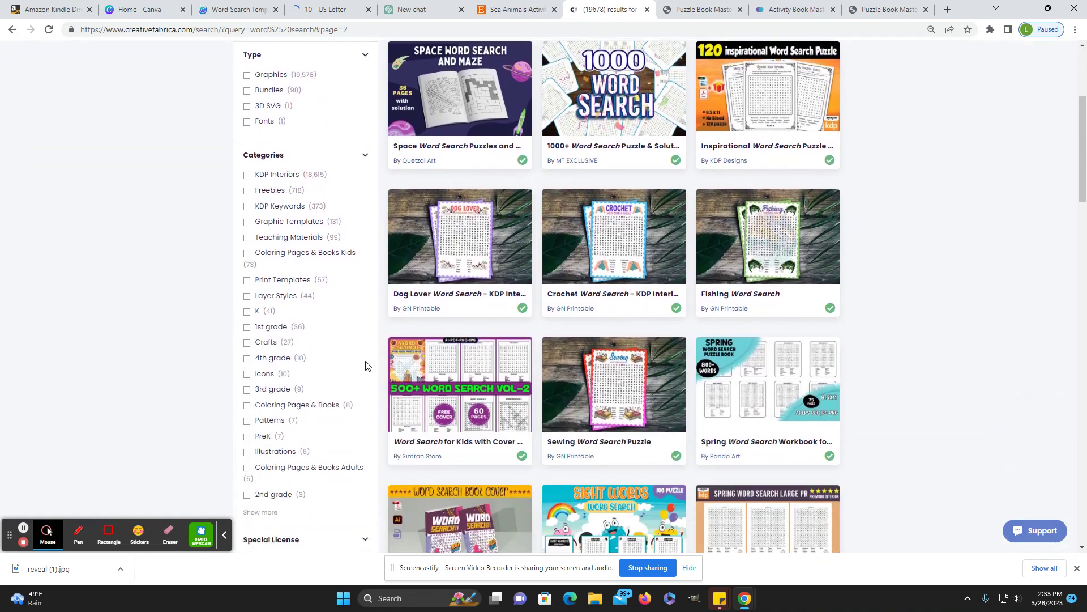
scroll(365, 365, down, 7)
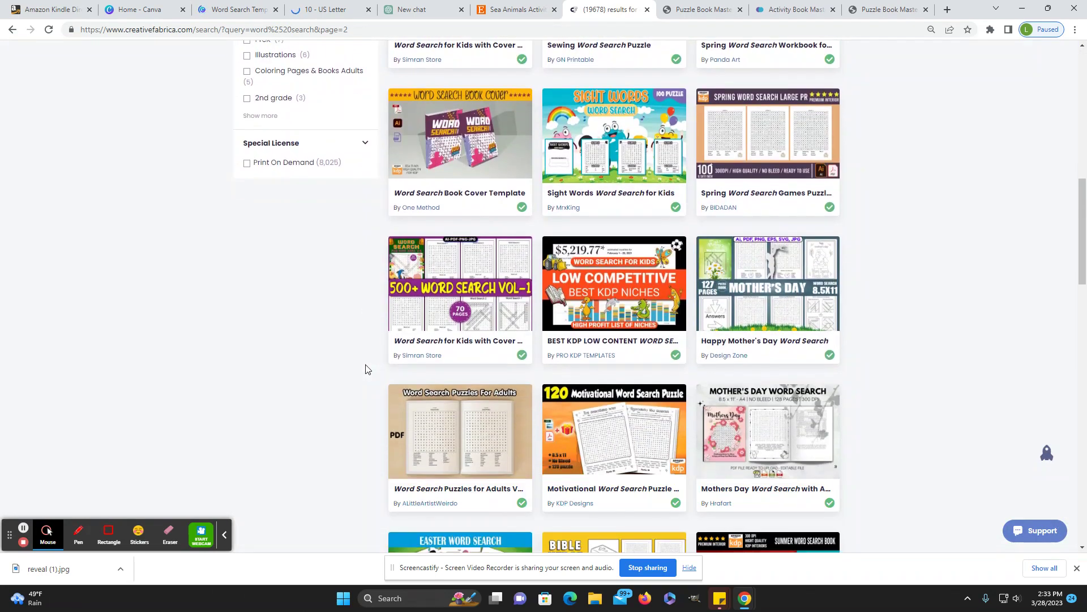
scroll(365, 370, down, 3)
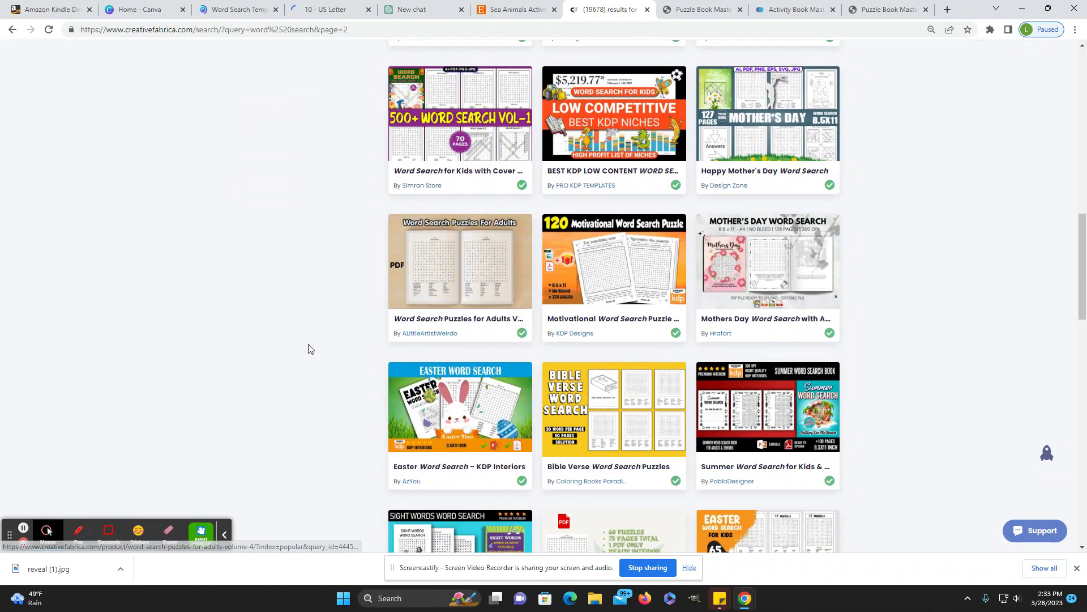
scroll(326, 330, up, 2)
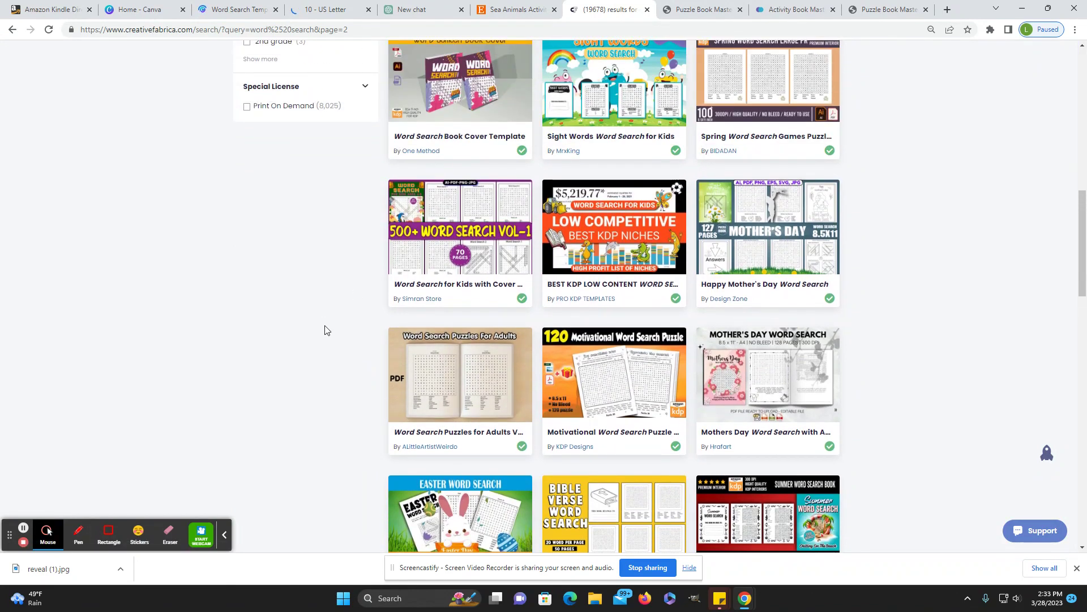
scroll(326, 330, up, 1)
scroll(325, 331, up, 2)
scroll(324, 333, down, 1)
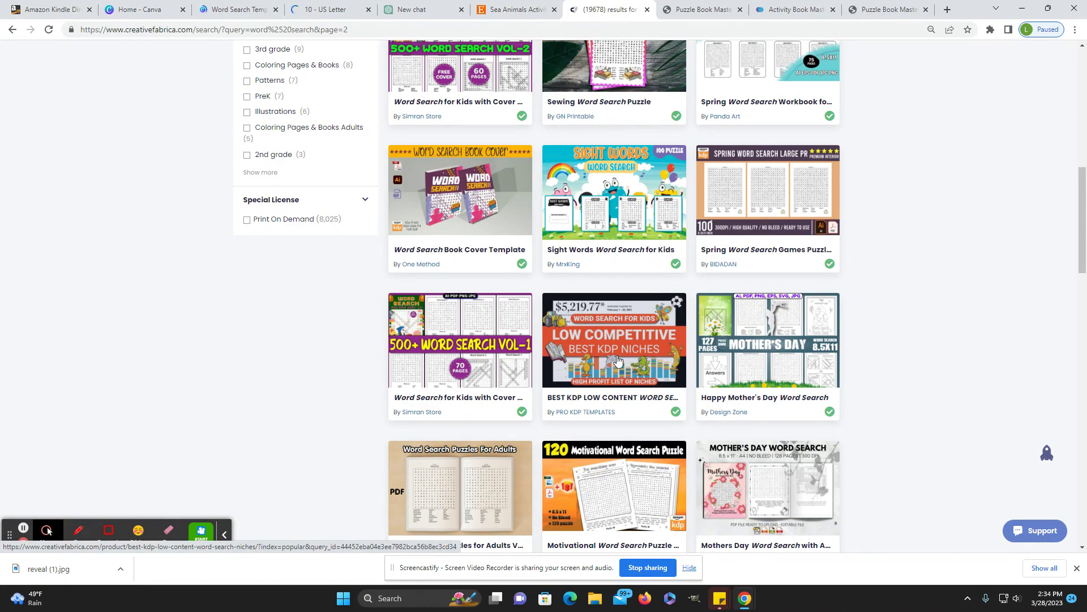
scroll(617, 361, up, 4)
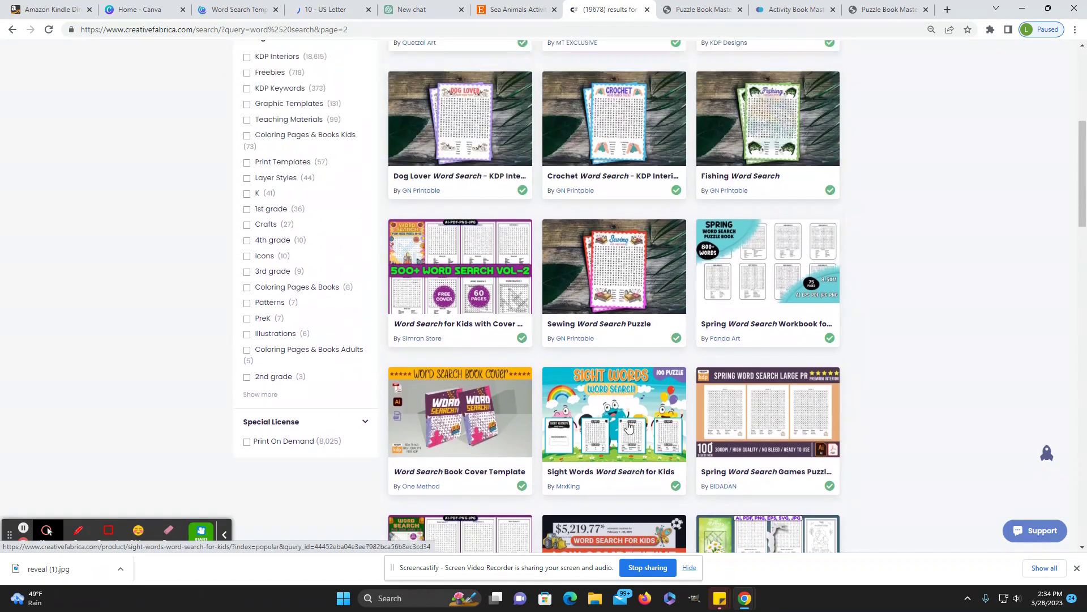
scroll(629, 426, up, 6)
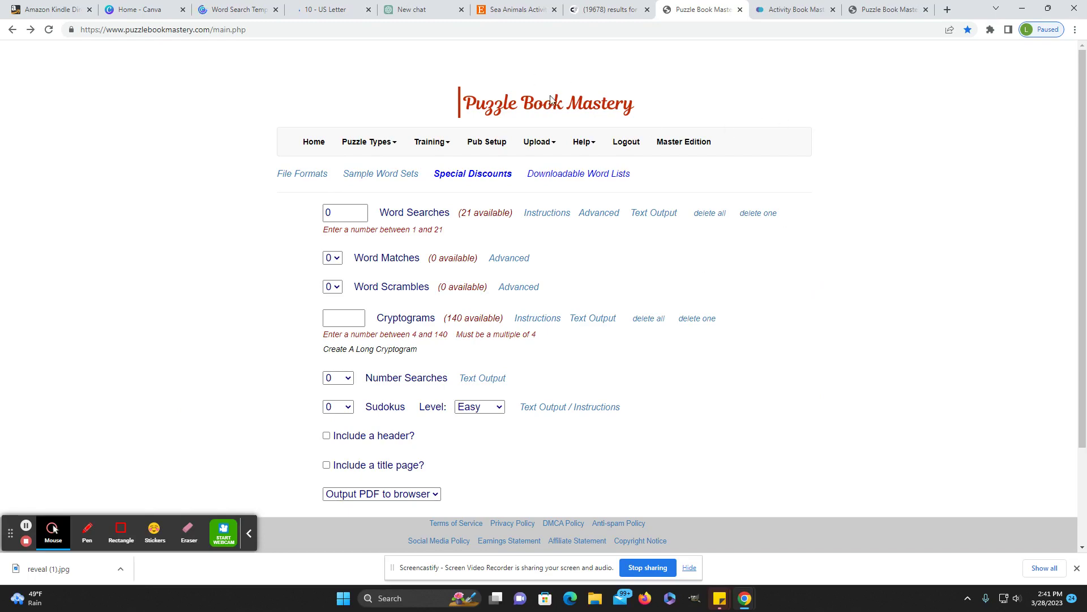
View Activity Book Mastery and the puzzle form, then open the Puzzle Book Mastery sales page.
click(807, 6)
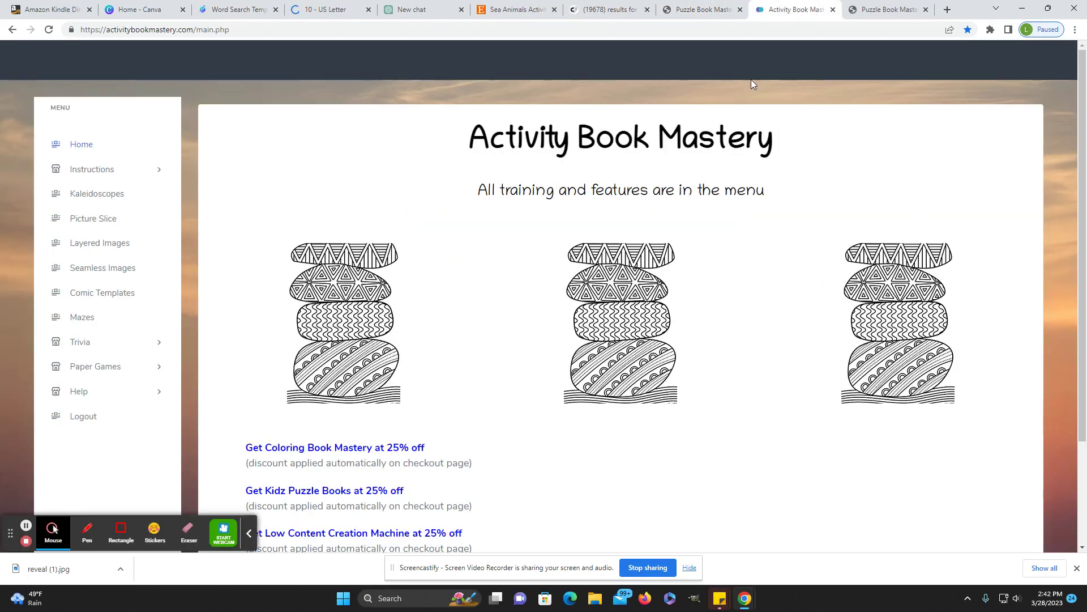
click(700, 7)
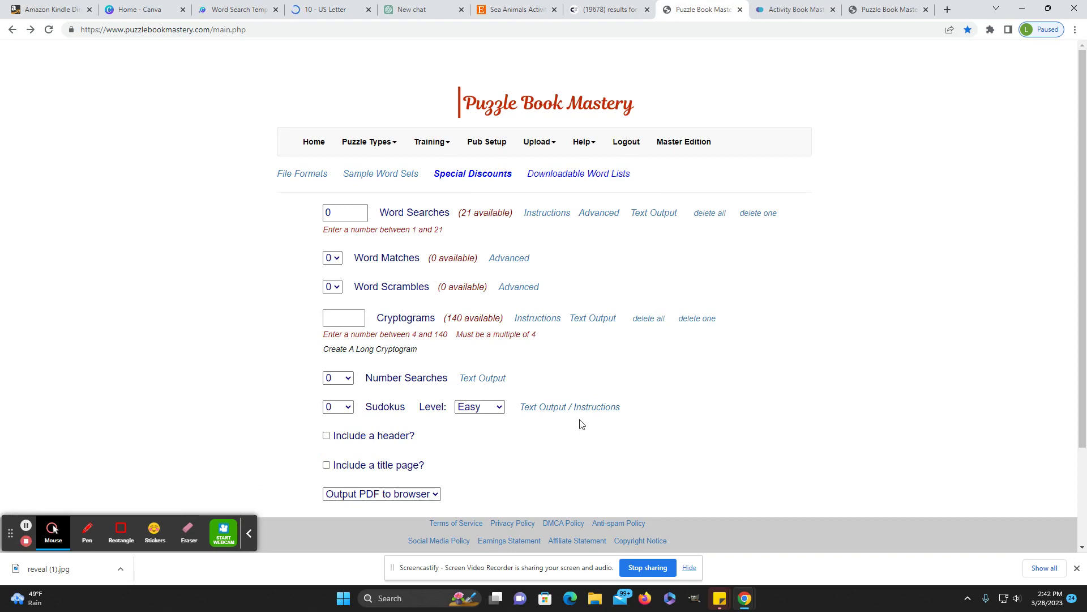
click(888, 9)
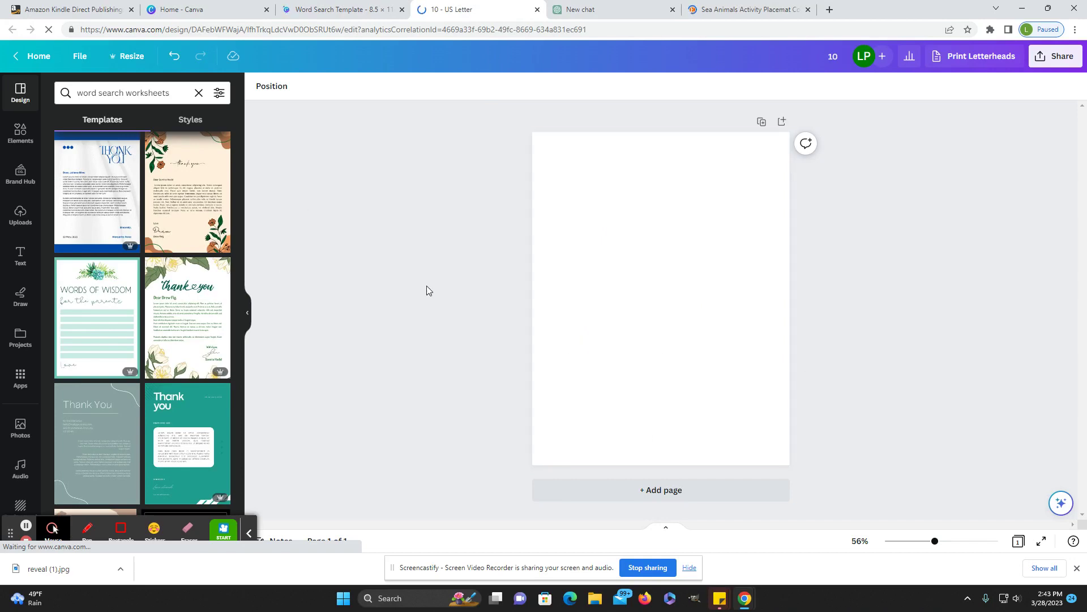
Close the blank US Letter design and lengthen the diagonal answer highlight on Page 2.
key(ctrl+w)
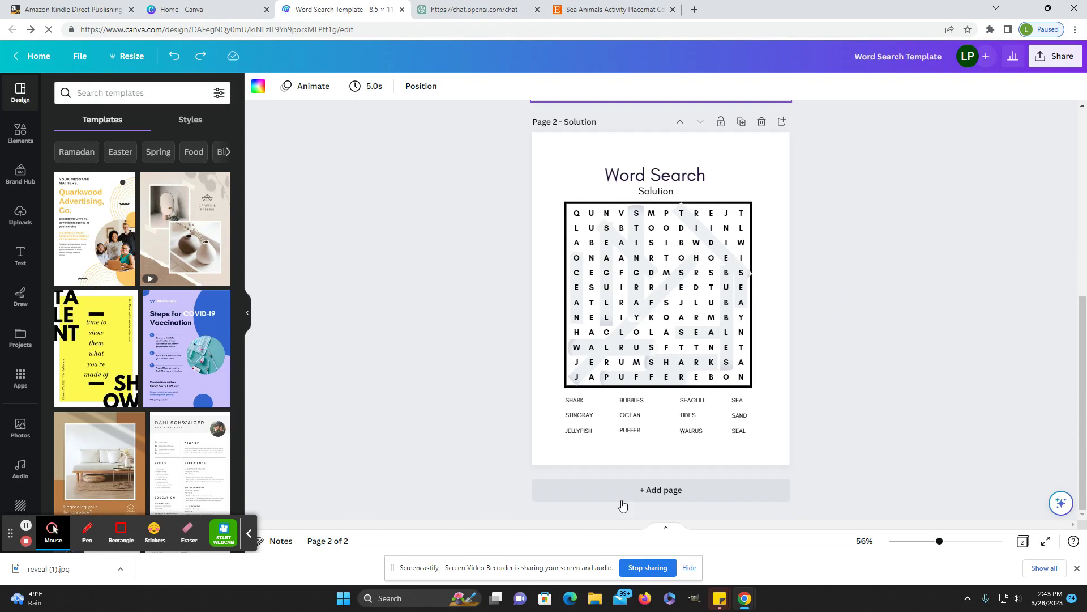
click(579, 386)
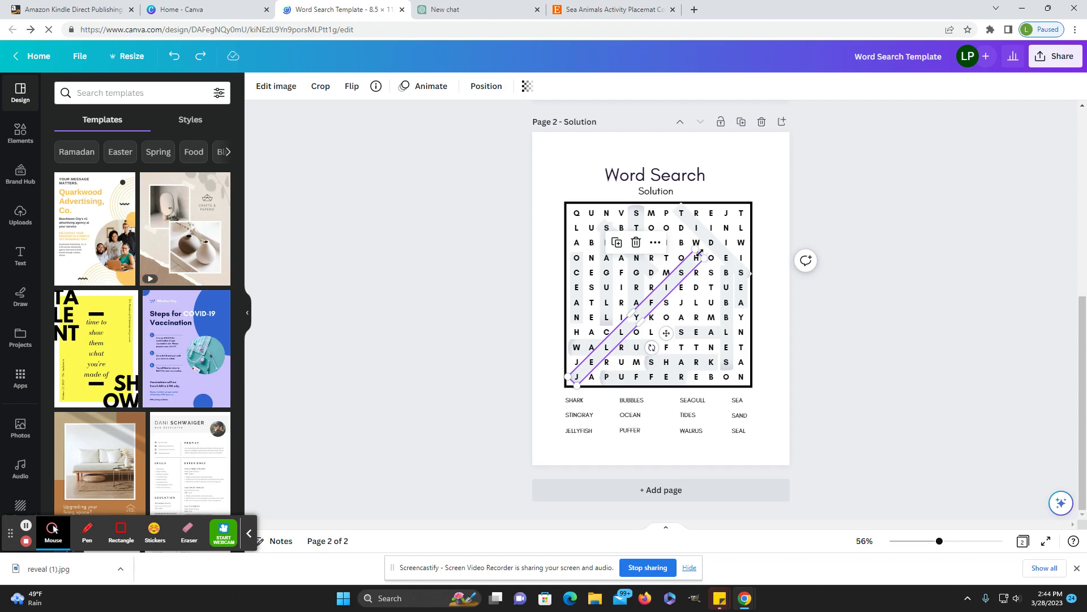
mouse_move(700, 252)
mouse_down()
mouse_move(636, 311)
mouse_move(712, 243)
mouse_up()
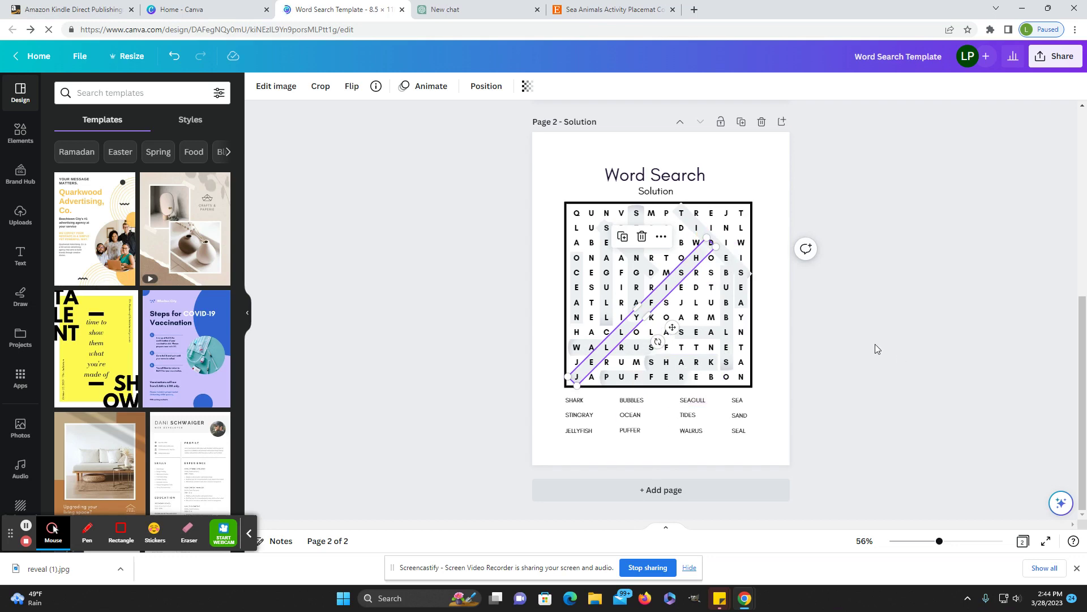
scroll(875, 345, up, 5)
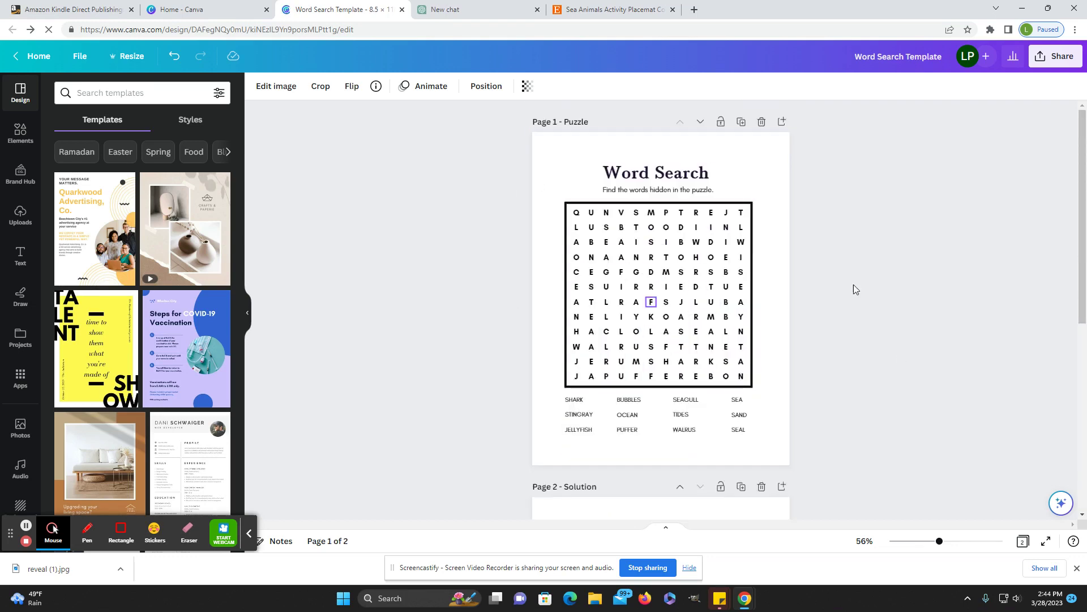
click(607, 5)
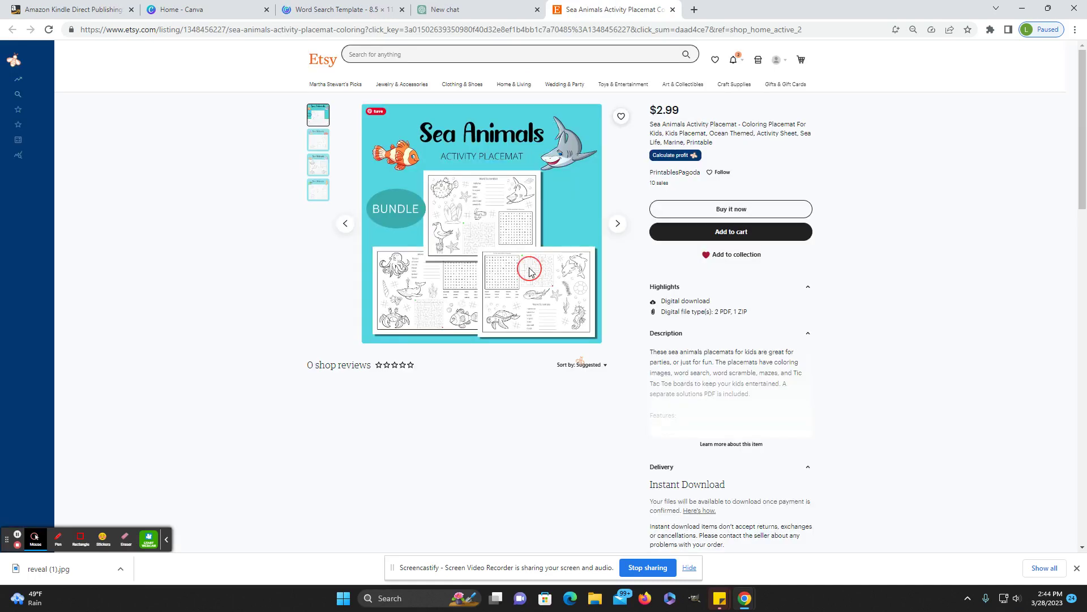
Enlarge and review the Sea Animals placemat images, then close the Etsy listing.
click(528, 268)
scroll(736, 402, down, 2)
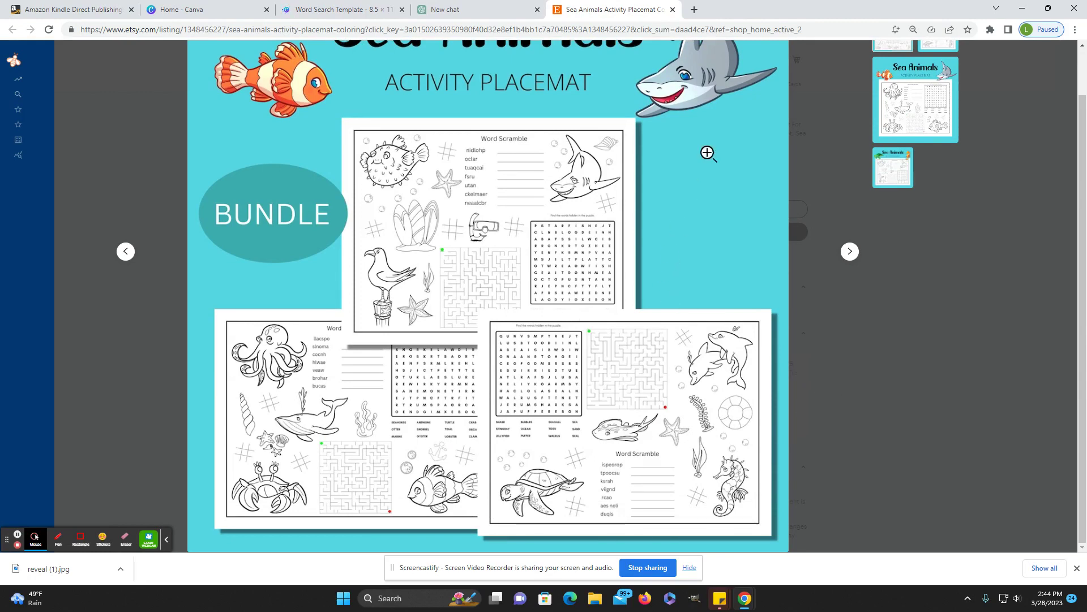
click(933, 361)
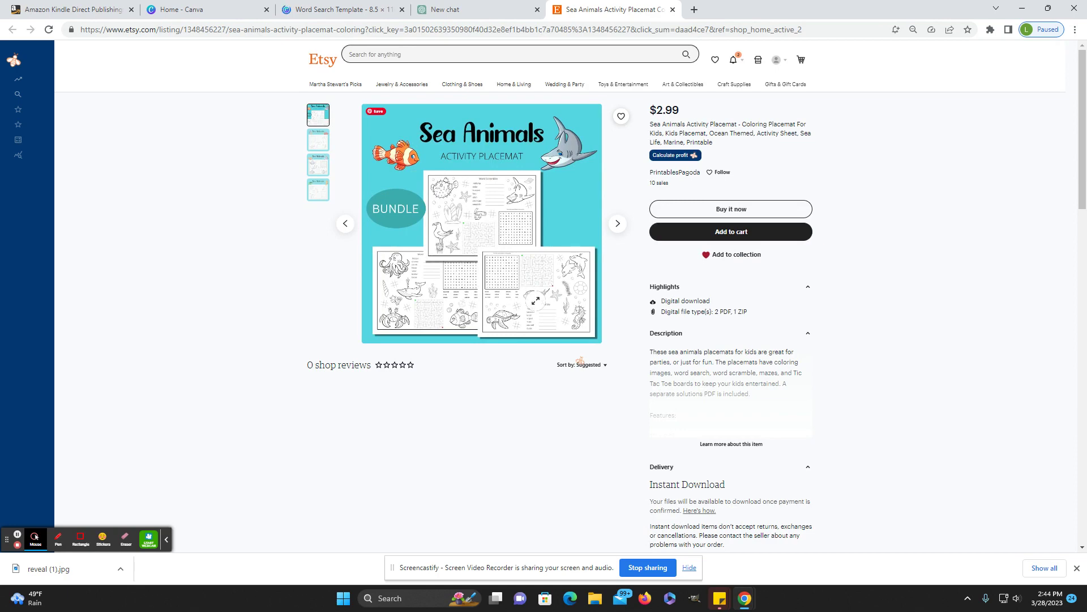
click(673, 9)
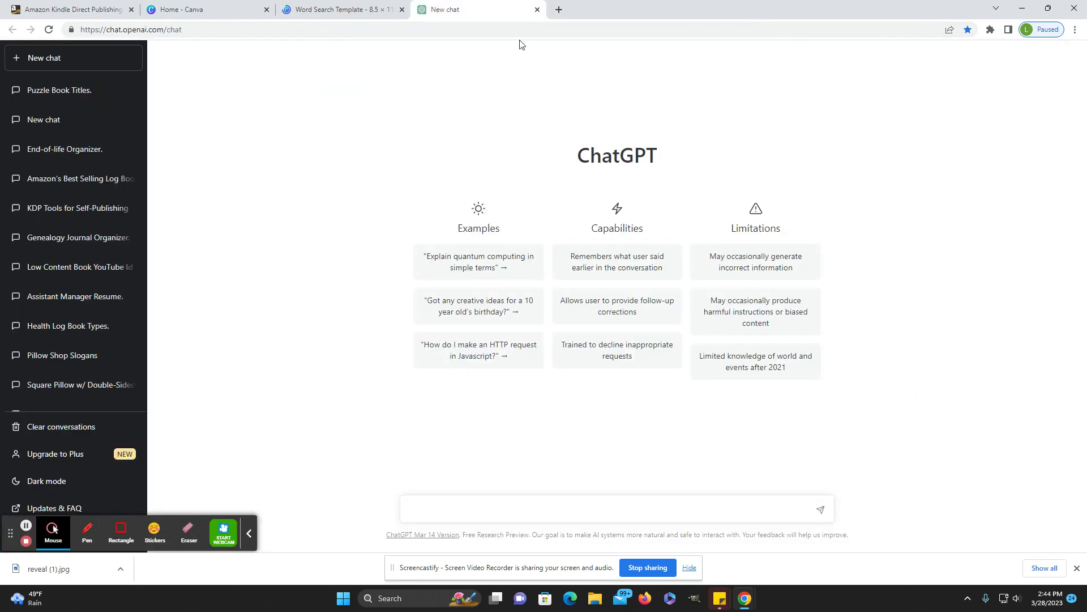
Compare the ChatGPT and Canva tabs, then open randomwordgenerator.com in a new tab.
click(330, 7)
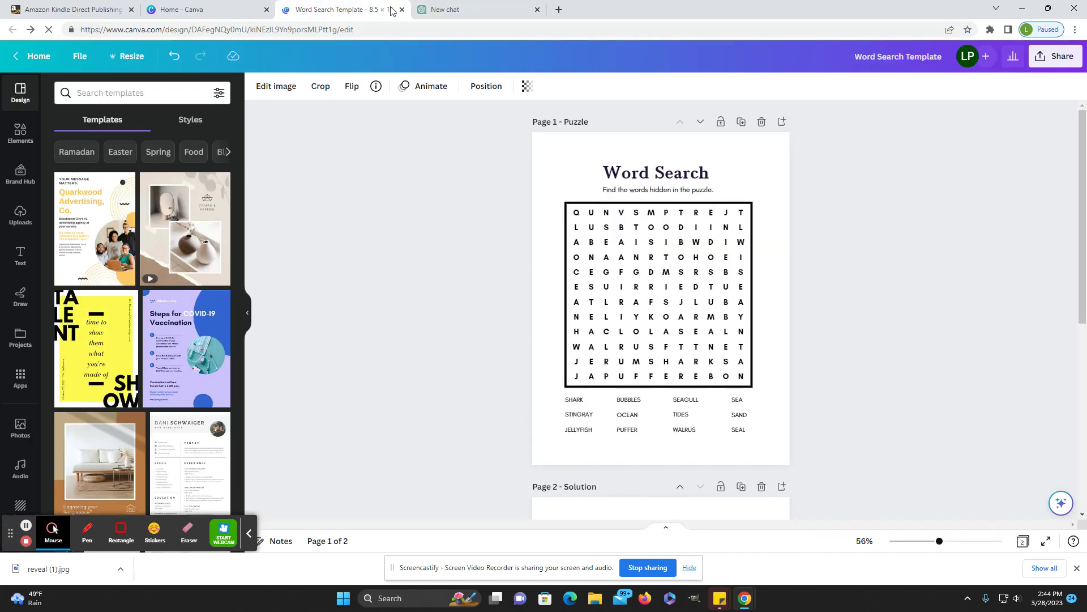
click(469, 6)
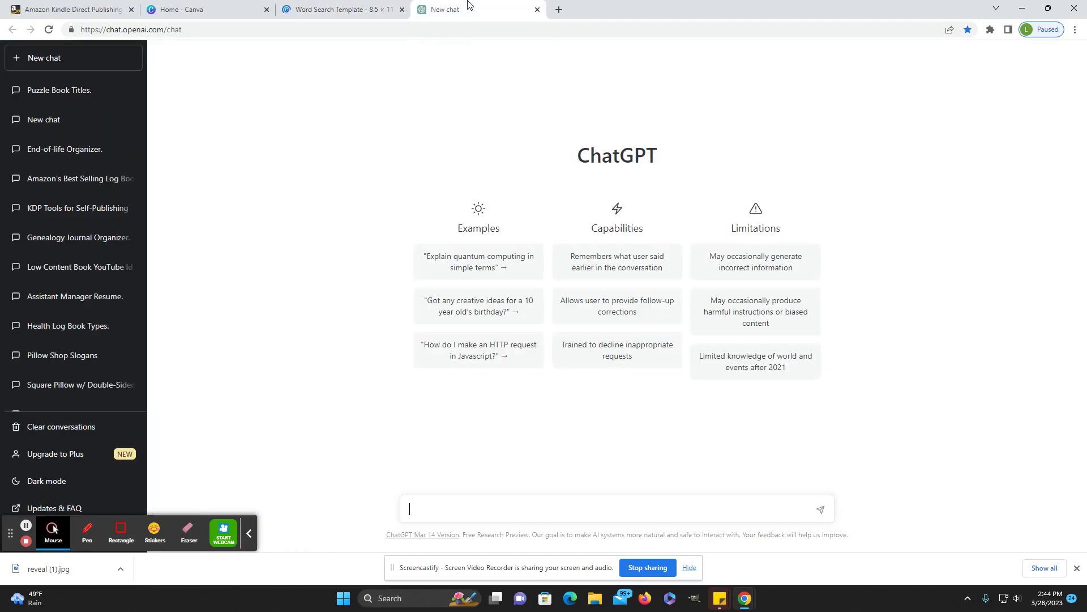
click(321, 7)
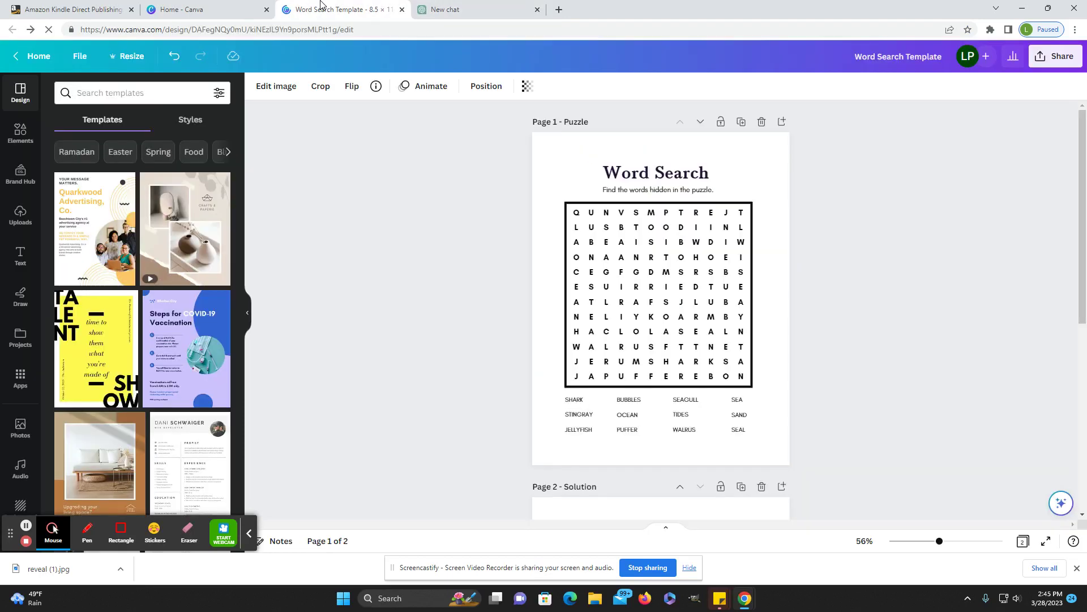
click(467, 7)
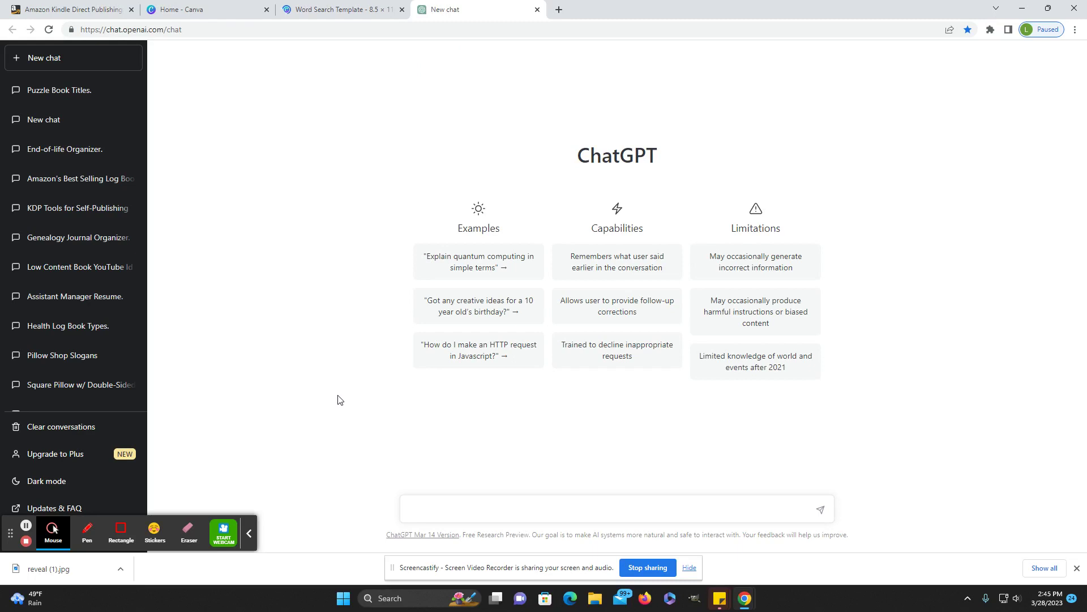
click(333, 6)
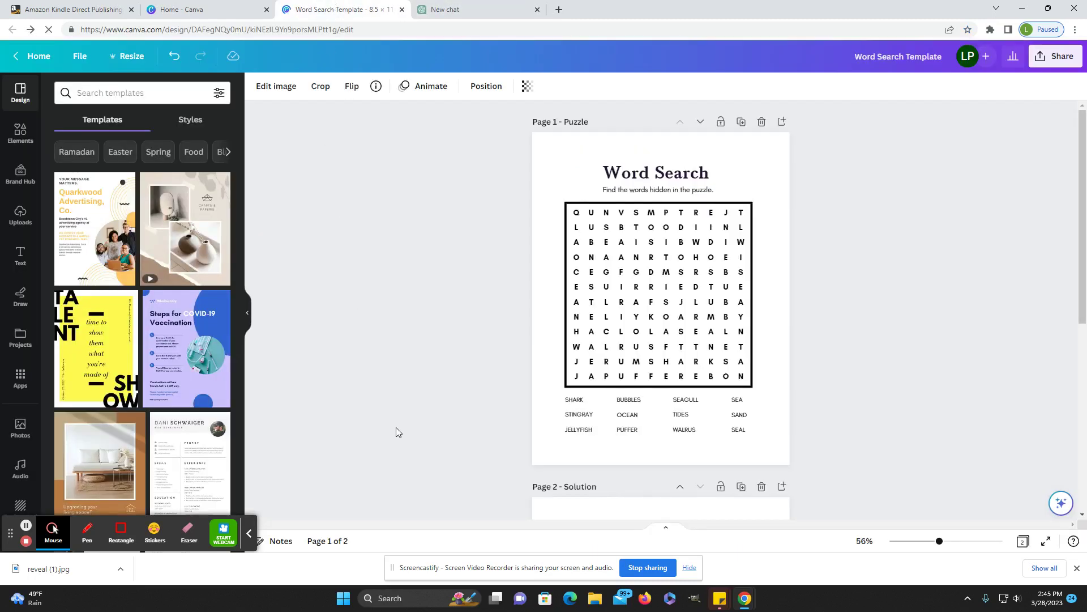
click(558, 9)
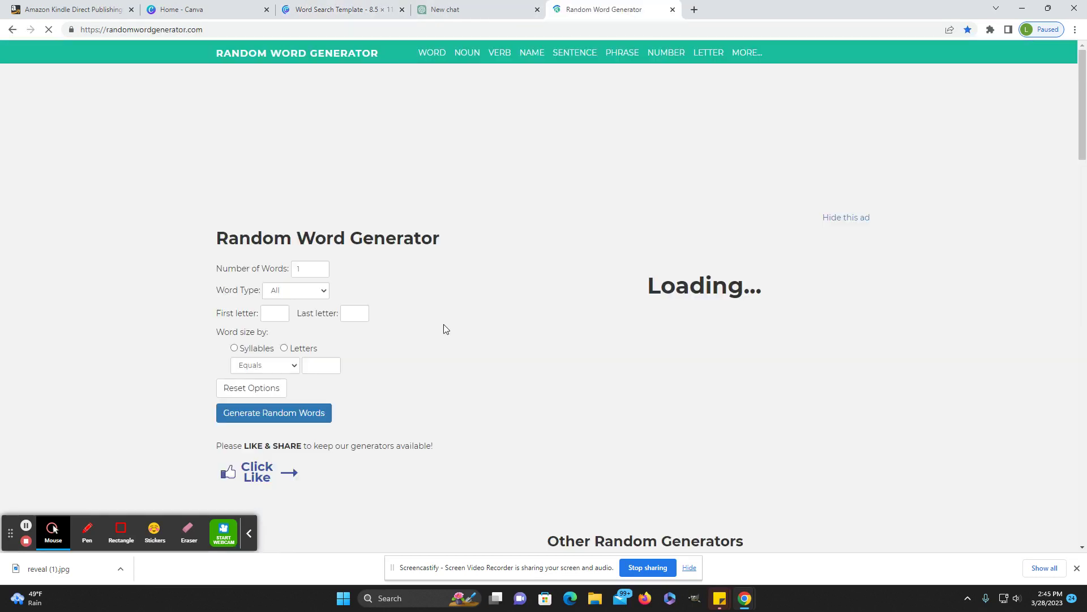
Generate 12 random words with fewer than 7 letters, then return to Canva and ChatGPT.
double_click(295, 272)
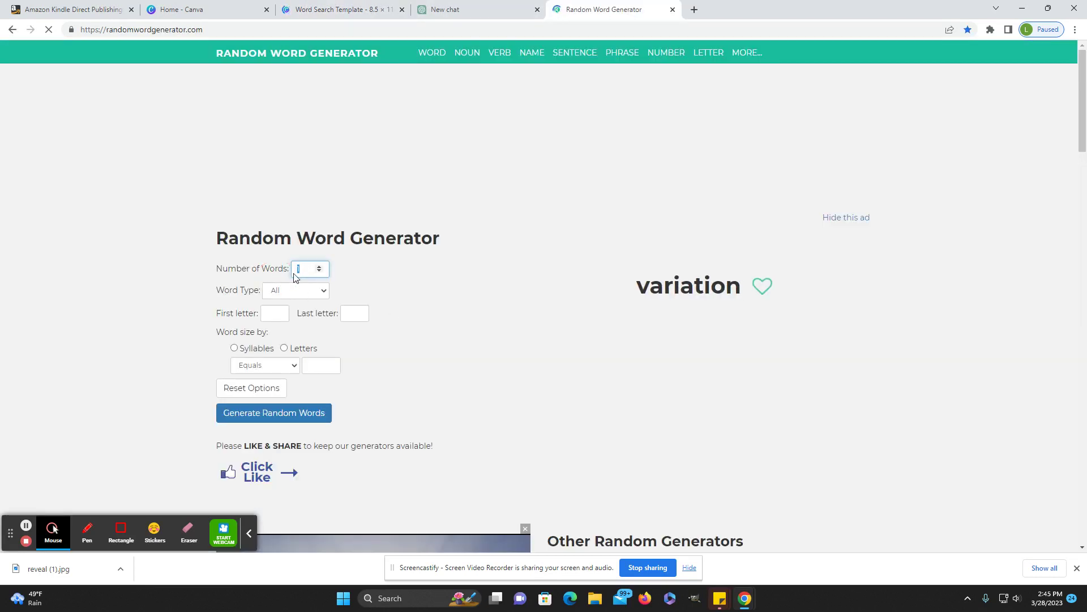
key(BackSpace)
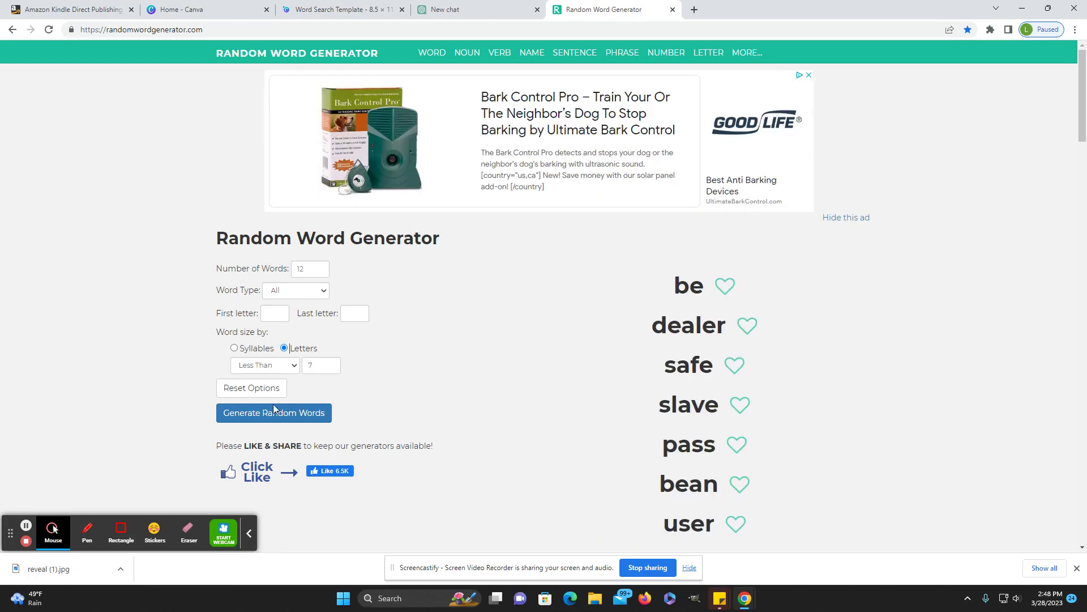
click(285, 348)
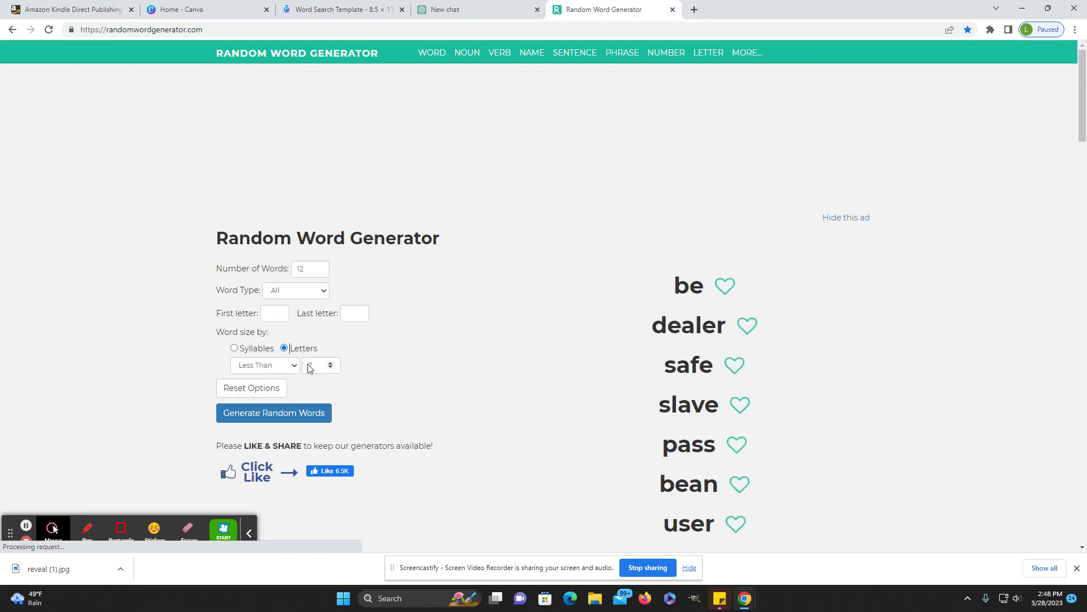
scroll(644, 429, down, 6)
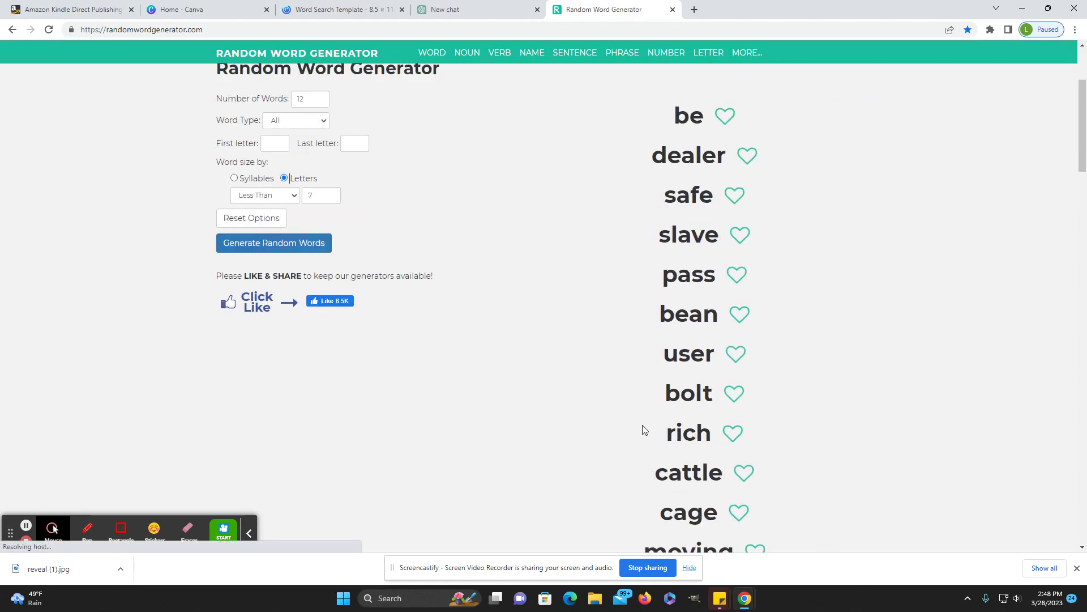
scroll(642, 429, up, 4)
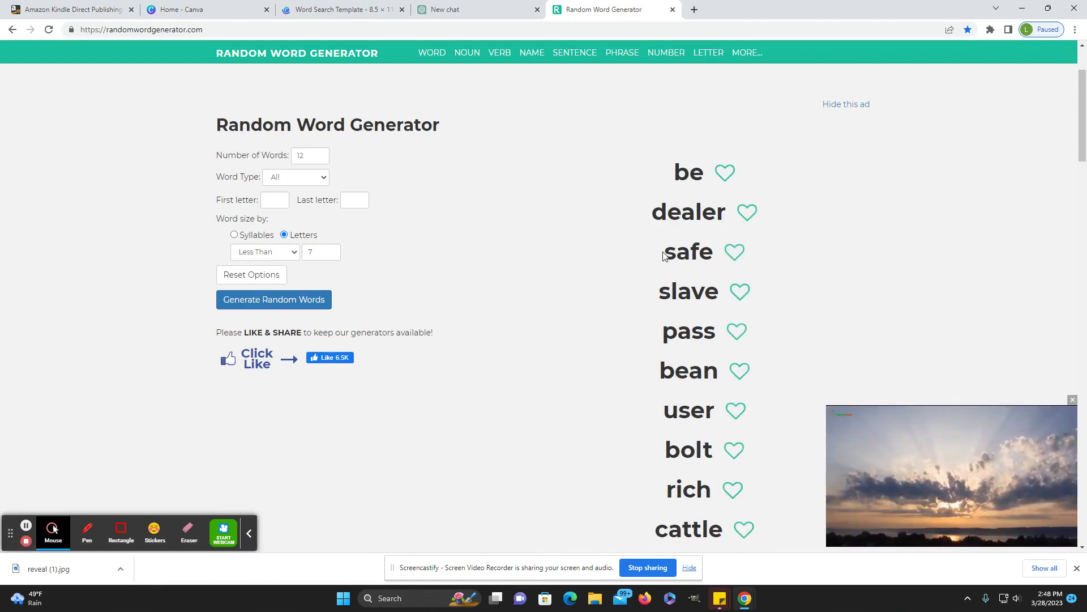
click(311, 10)
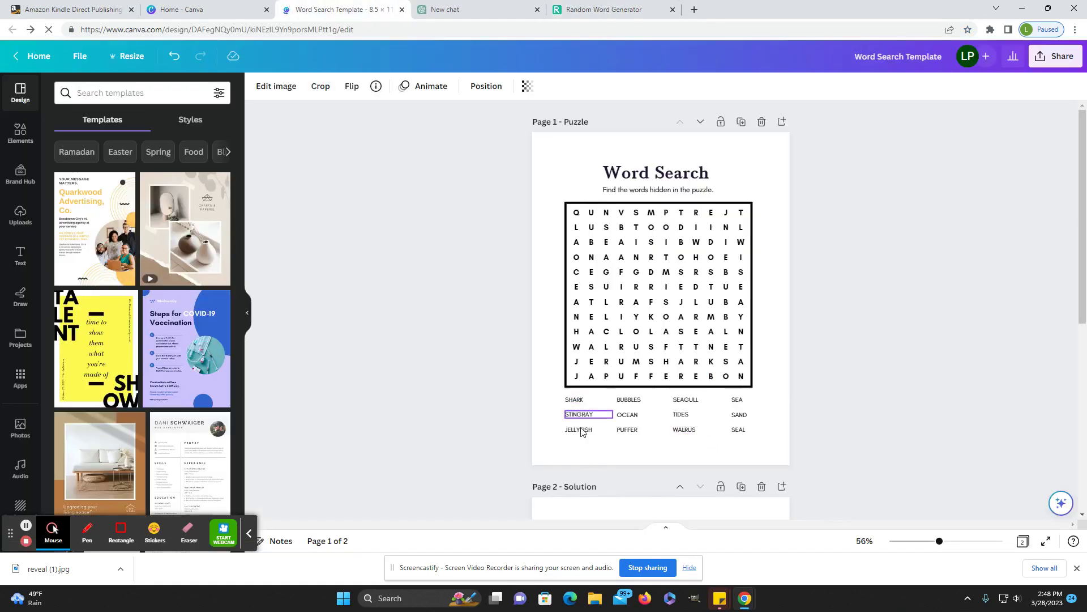
click(463, 8)
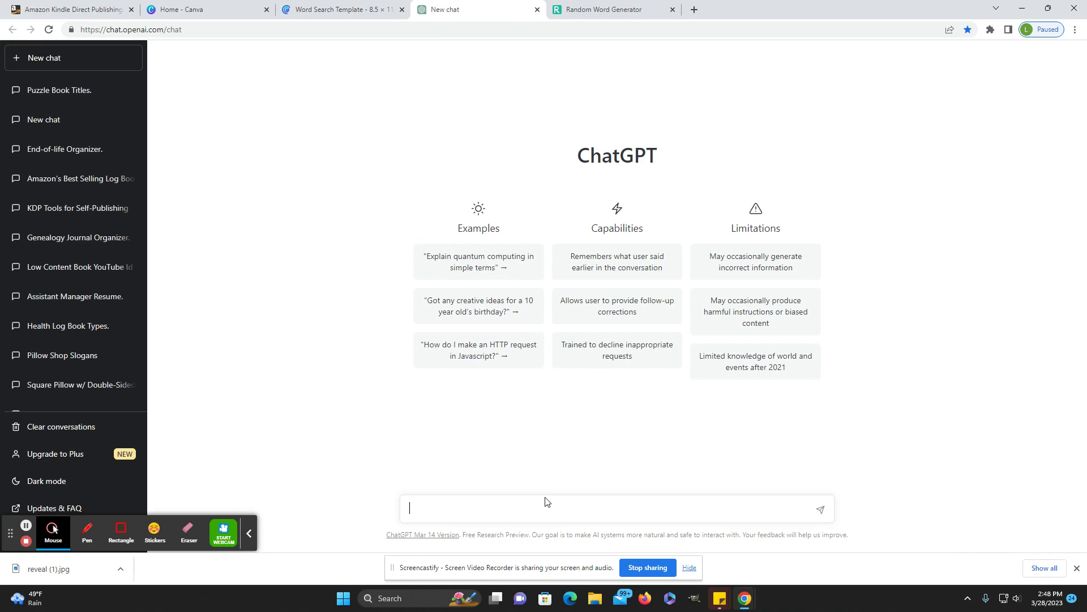
Ask ChatGPT to 'give me 20 words related to christmas'.
click(592, 507)
text(give me)
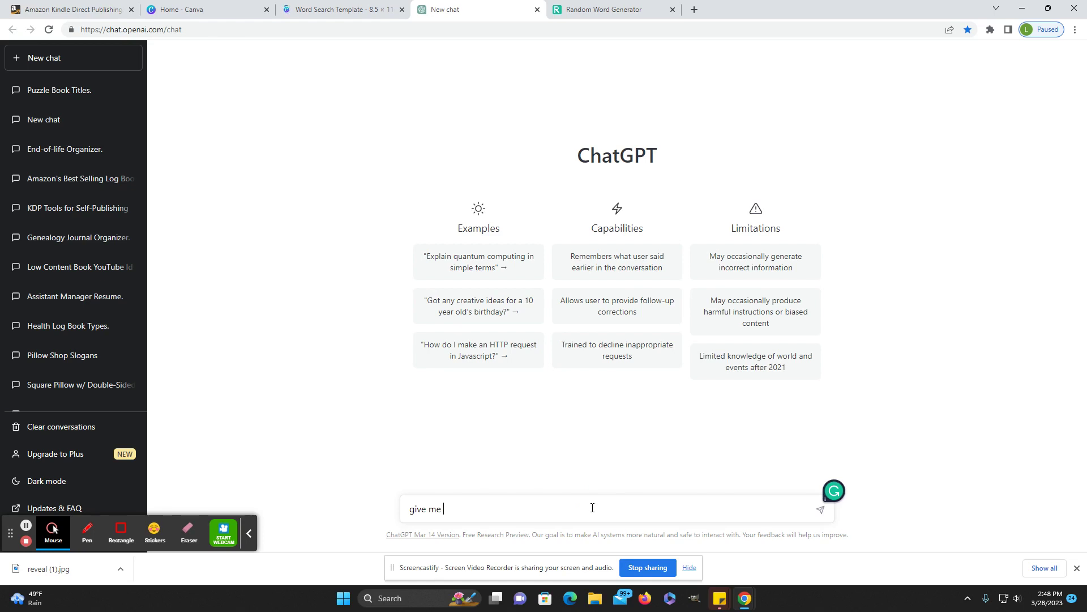
text( 20 words related to christmas)
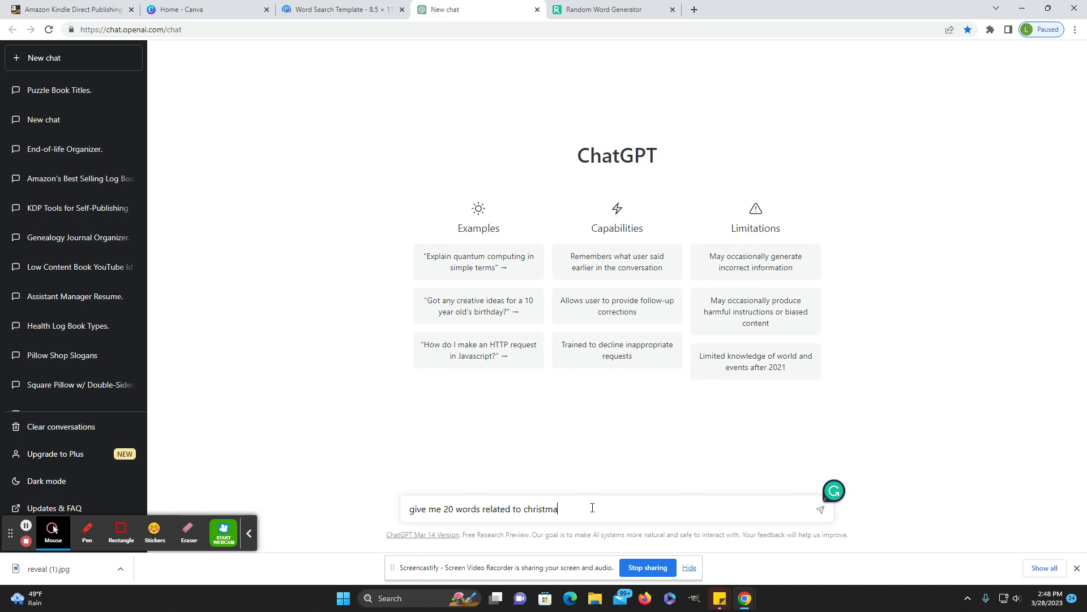
key(Return)
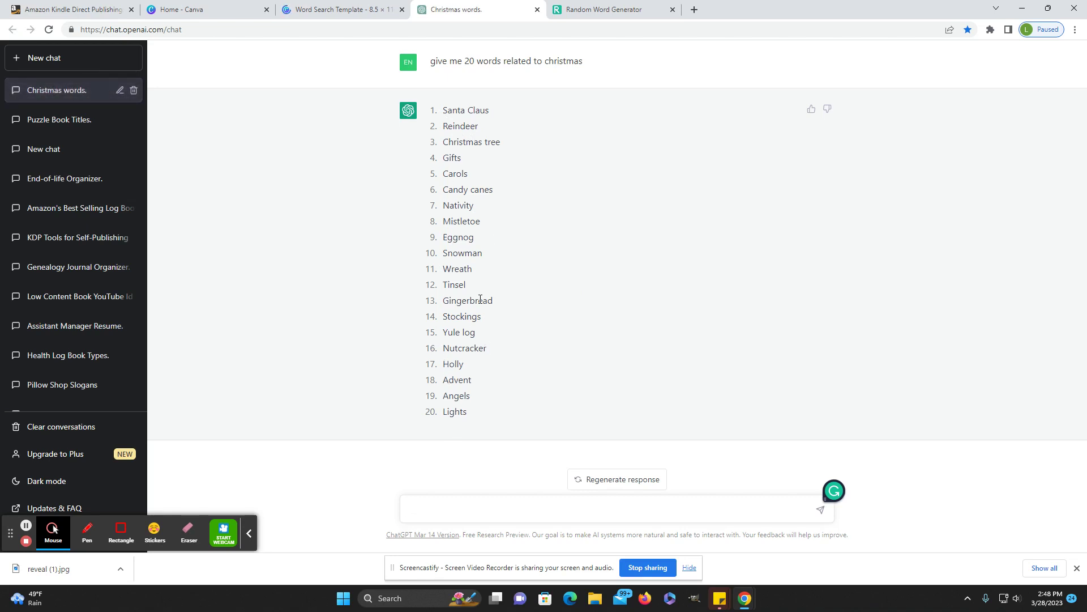
Copy 'Reindeer' from ChatGPT's Christmas word list and return to Canva.
click(468, 189)
click(341, 5)
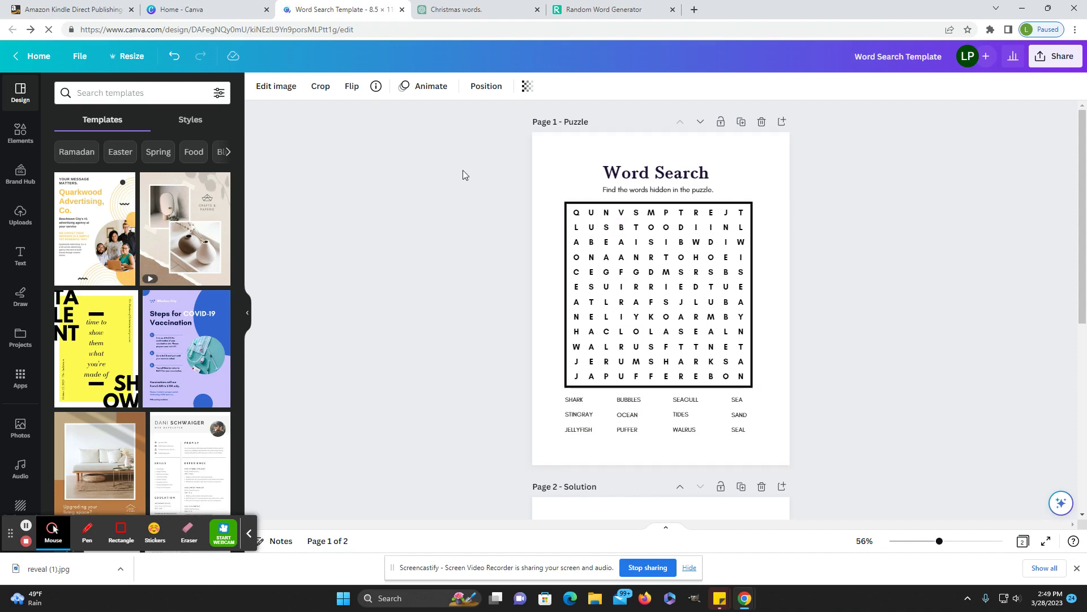
click(456, 9)
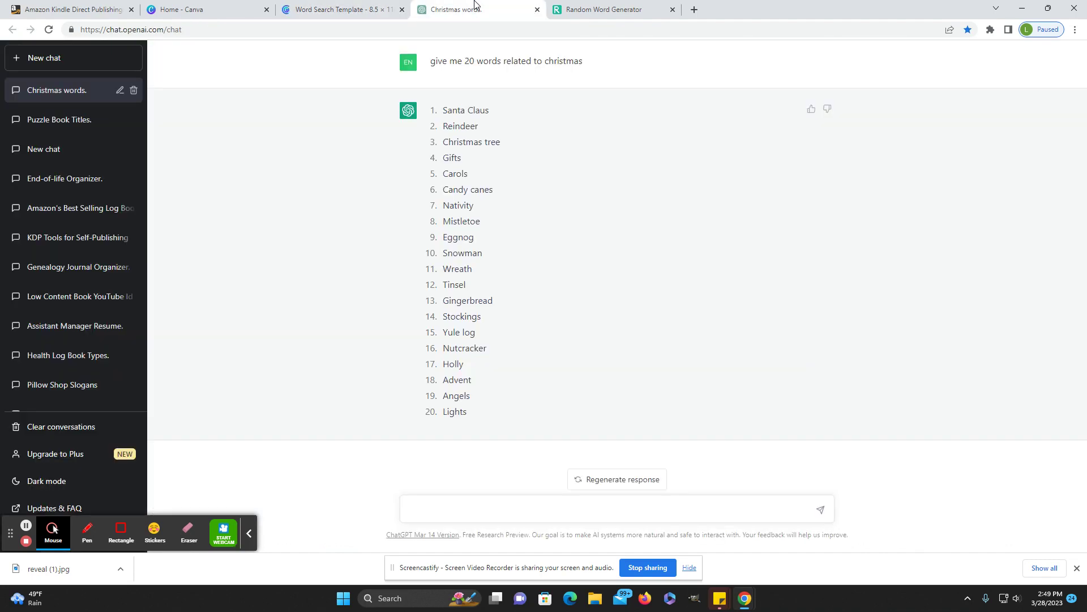
drag(448, 128, 485, 127)
key(ctrl+c)
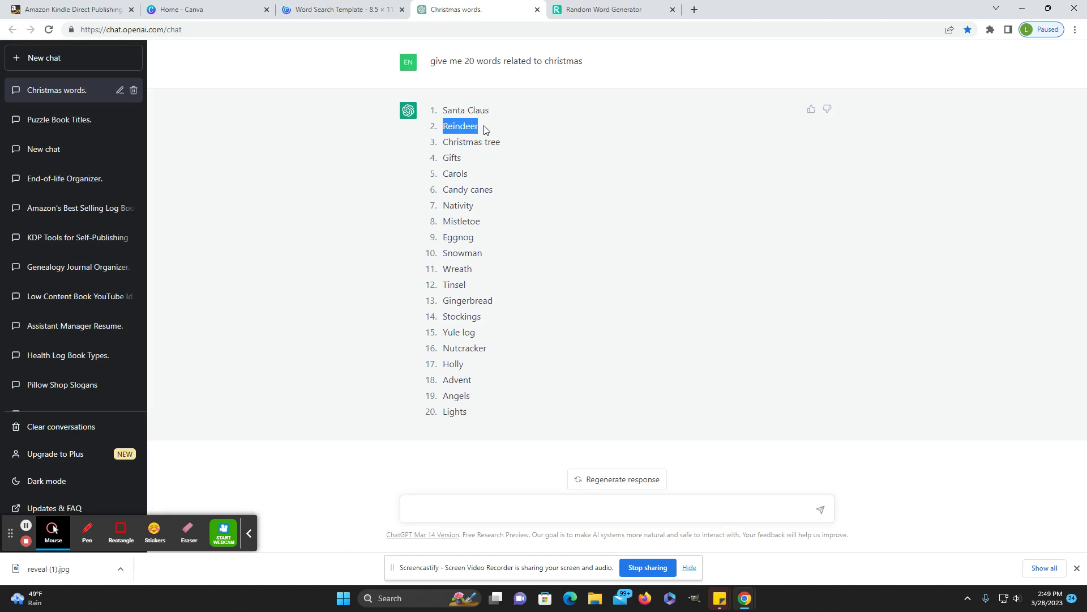
click(297, 6)
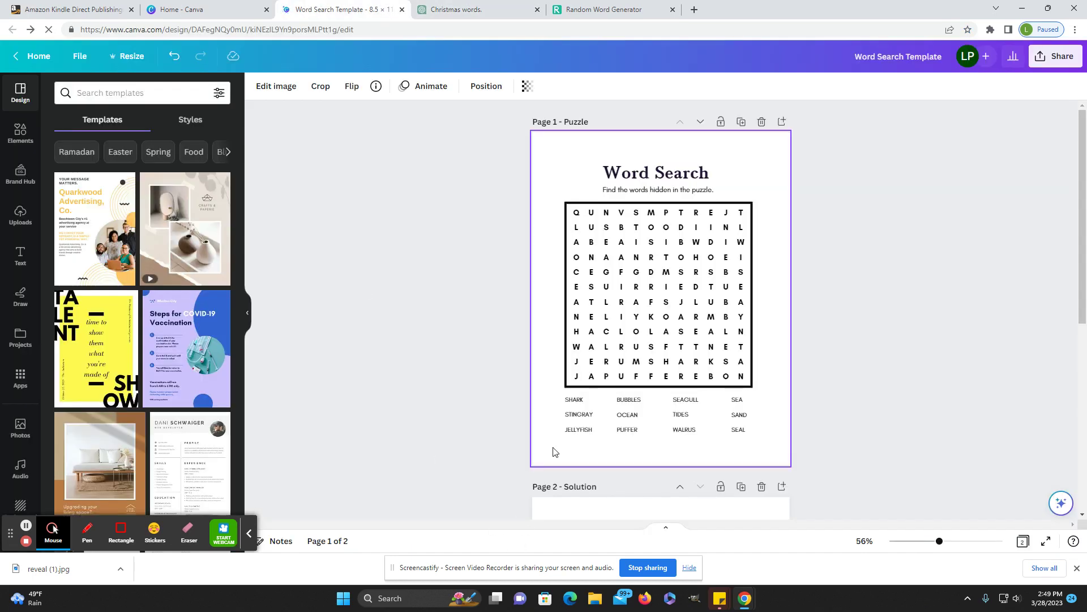
Replace SHARK in the word list with the pasted REINDEER.
click(575, 401)
double_click(575, 402)
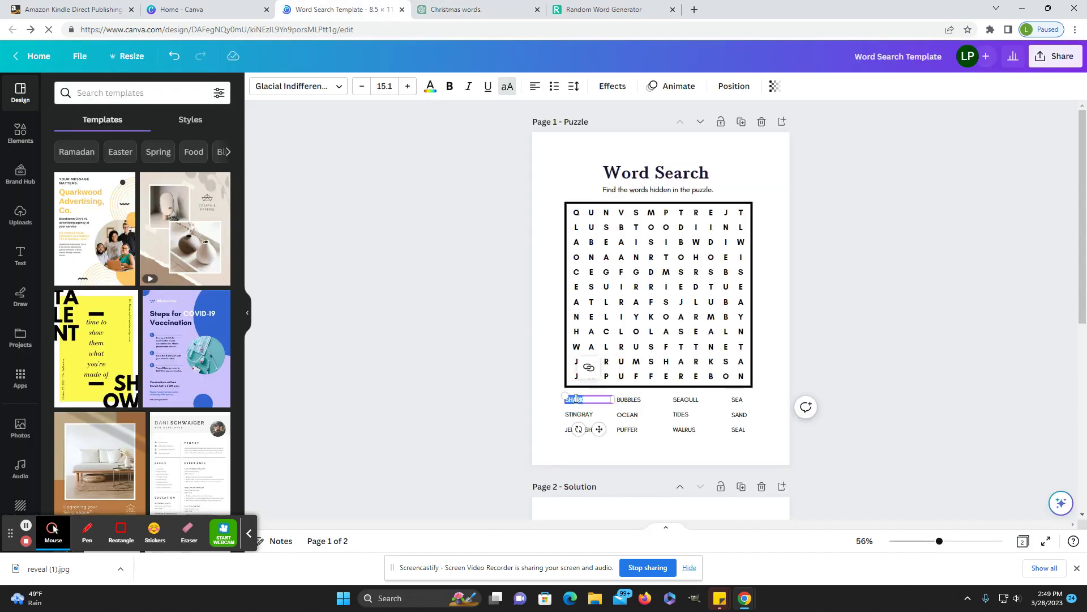
key(ctrl+v)
key(Escape)
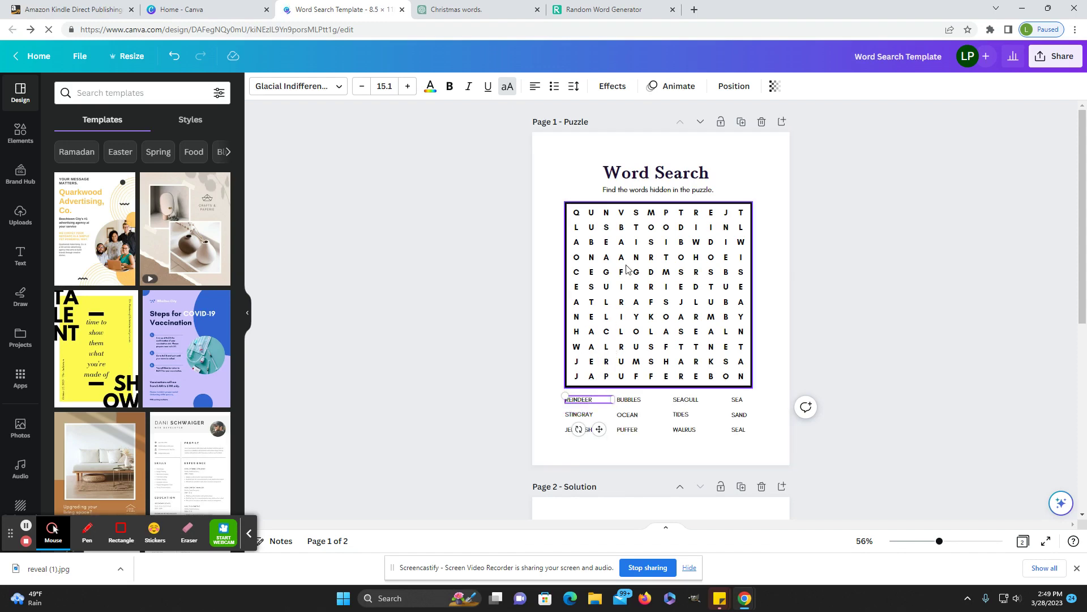
Change the diagonal grid letters to R, E, I, N to begin REINDEER.
double_click(607, 242)
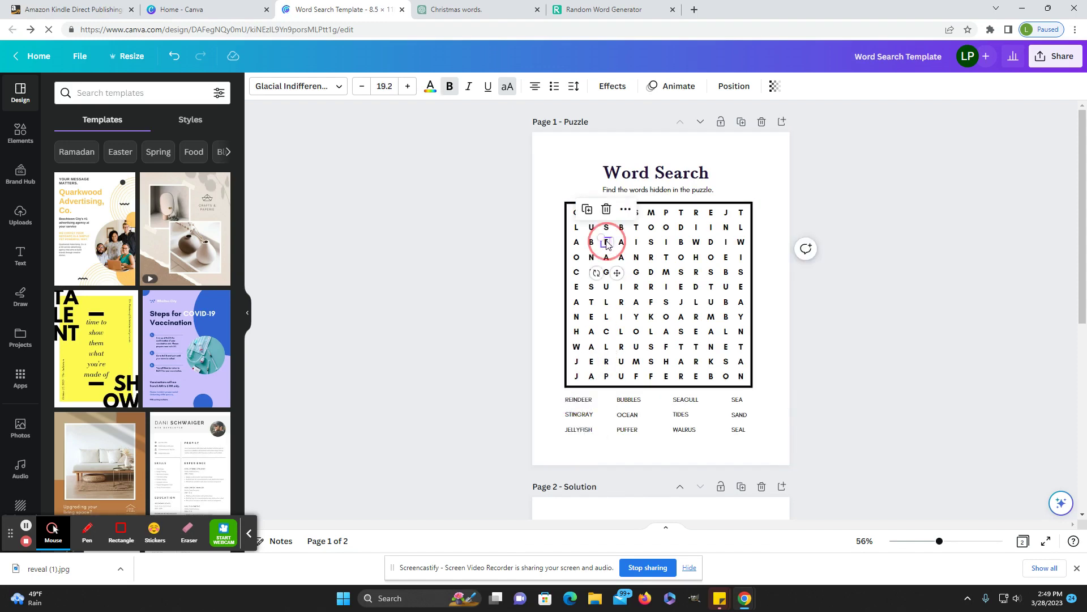
text(R)
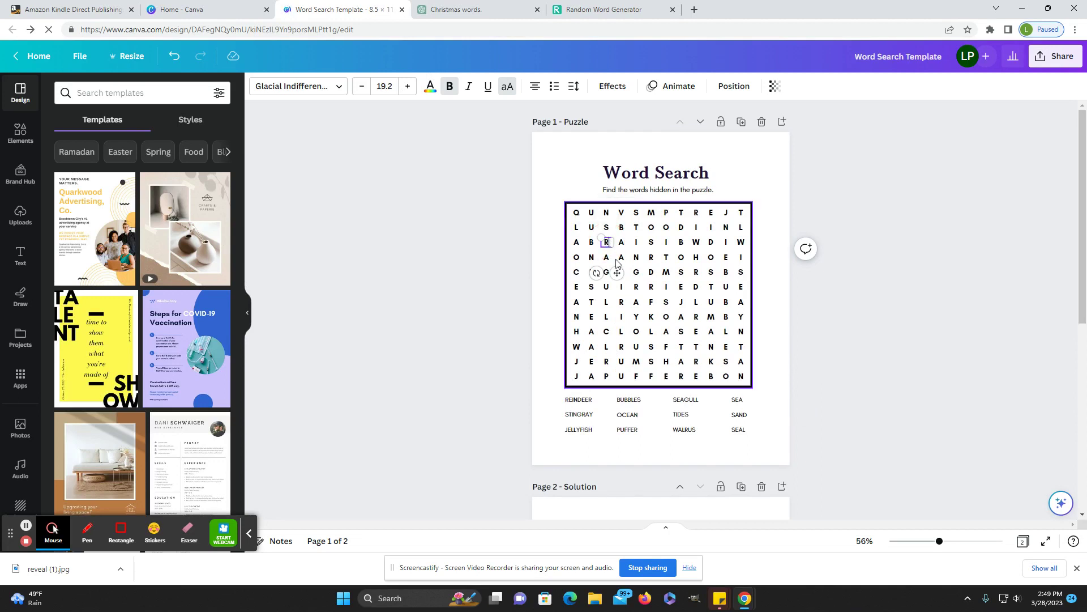
double_click(621, 259)
text(E)
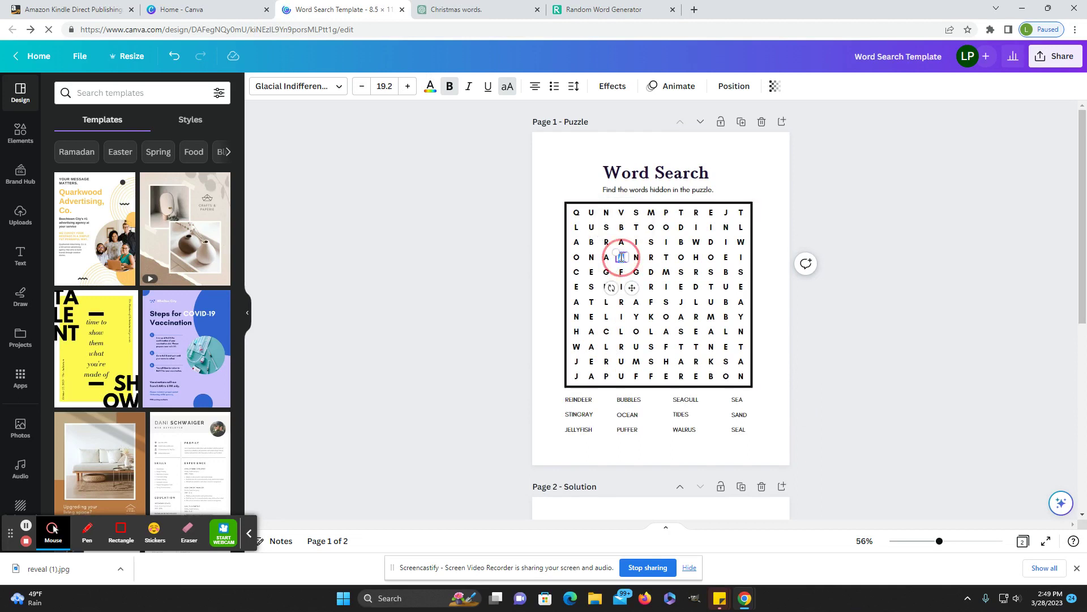
double_click(637, 273)
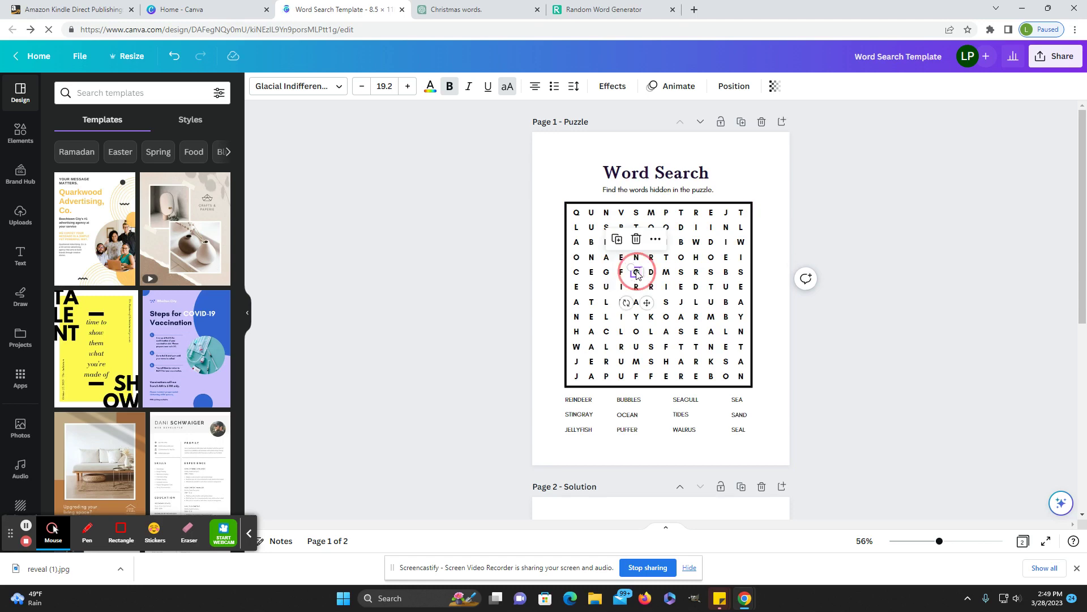
text(I)
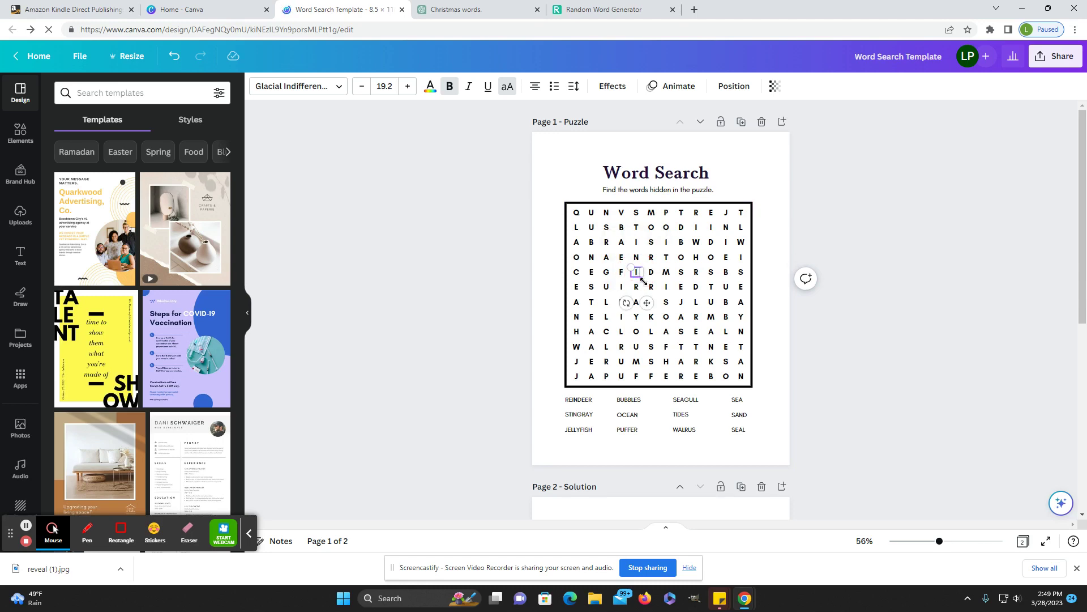
double_click(651, 288)
text(L)
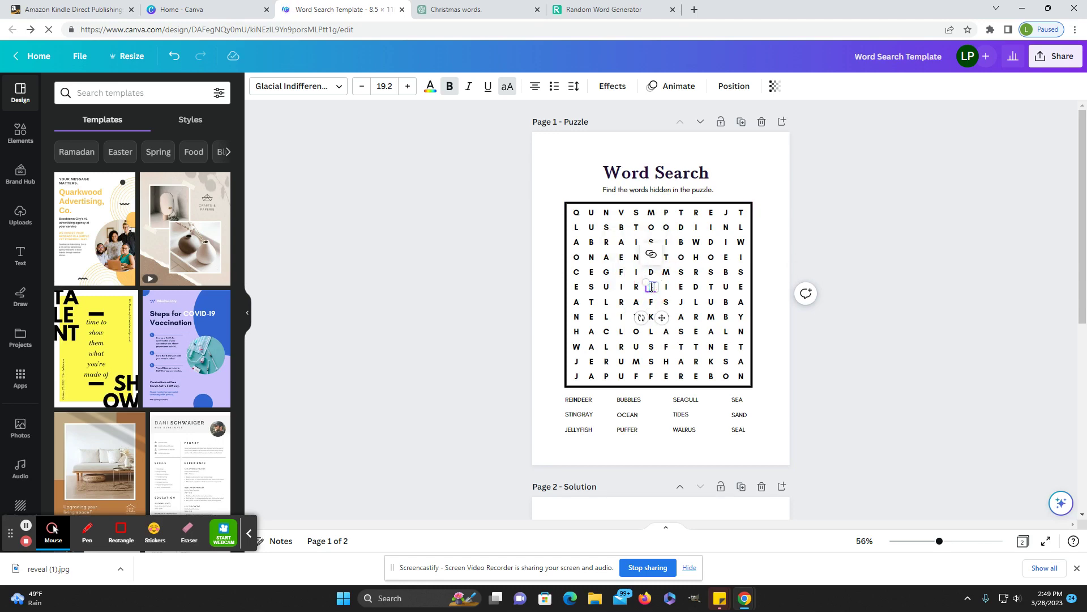
text(N)
key(Escape)
Finish REINDEER diagonally with D, E and R down to row 10.
double_click(666, 303)
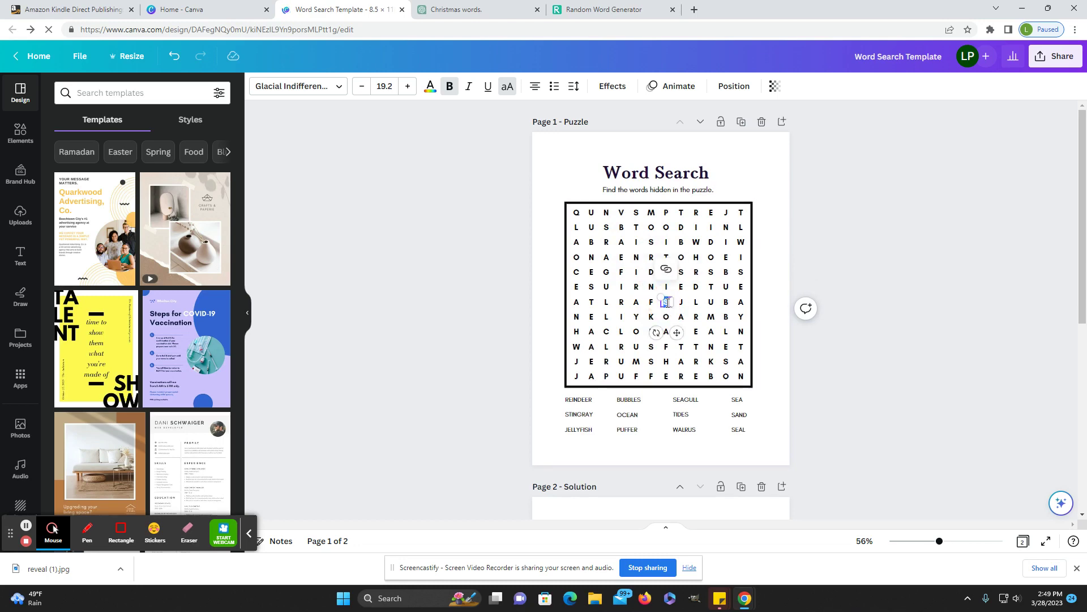
text(D)
double_click(682, 317)
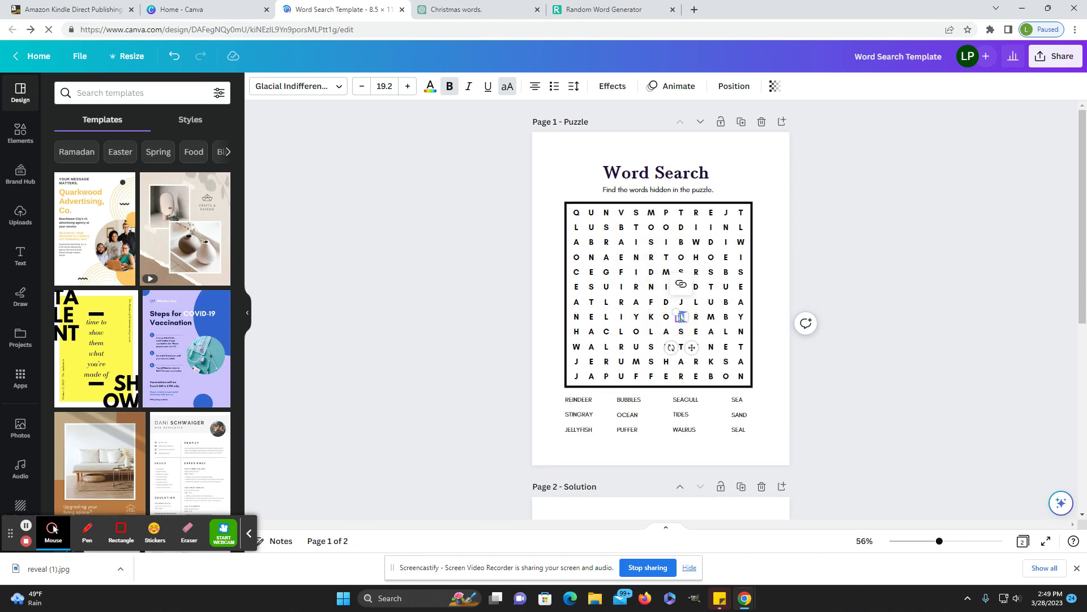
text(E)
key(Escape)
double_click(711, 348)
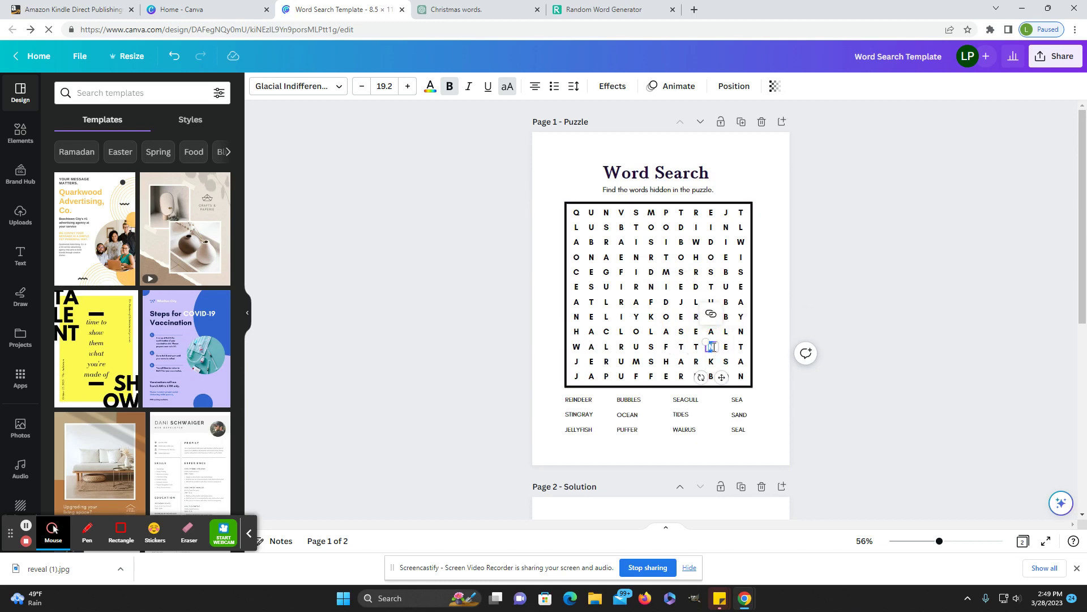
text(R)
click(789, 410)
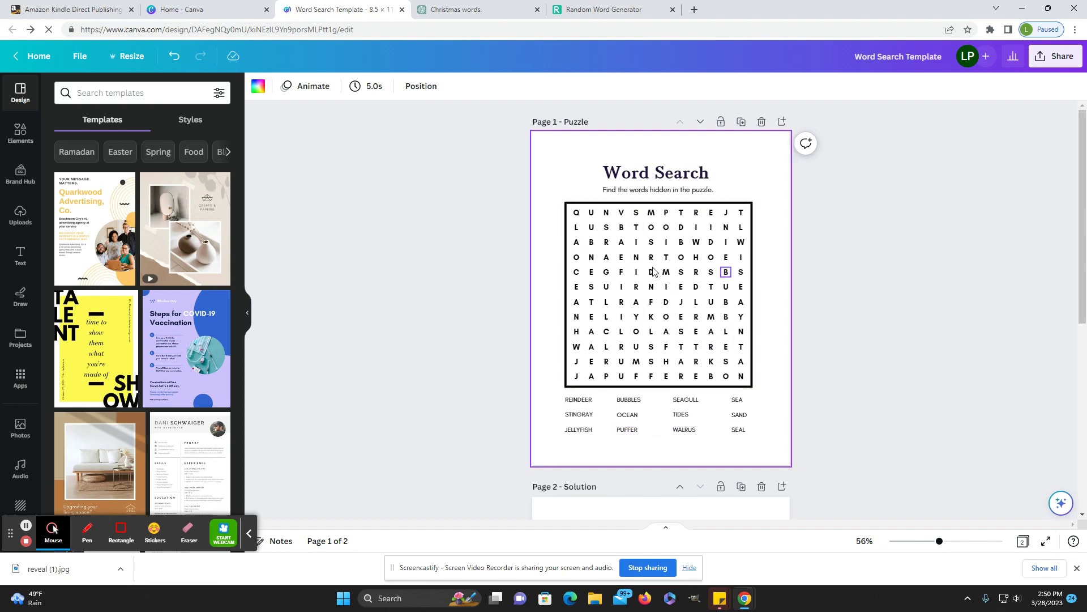
Retitle the puzzle page 'Puzzle #1' and check the Solution subtitle.
double_click(668, 175)
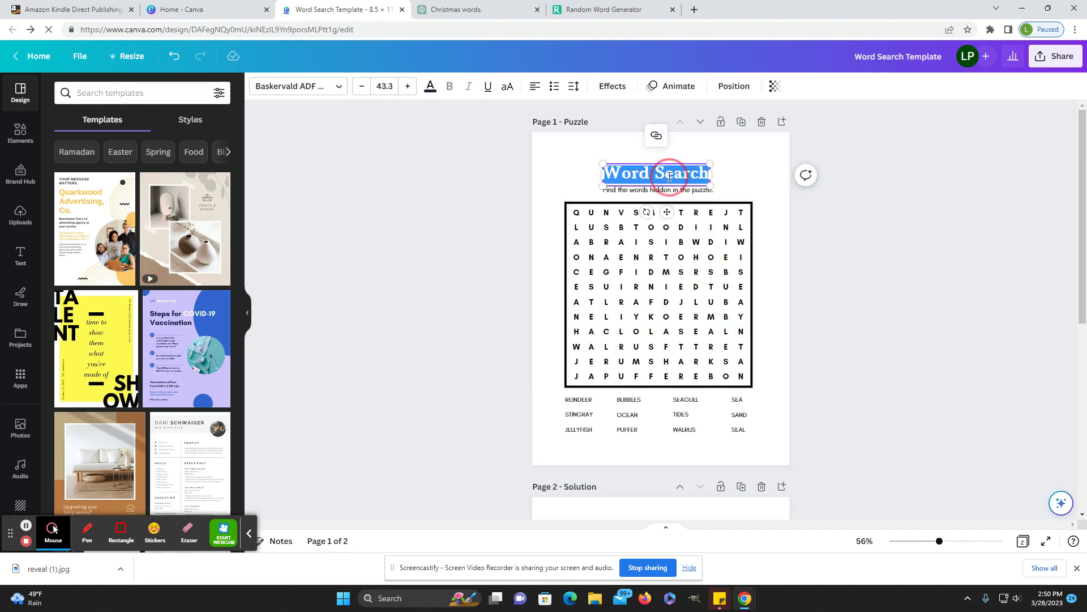
text(Puzzle #1)
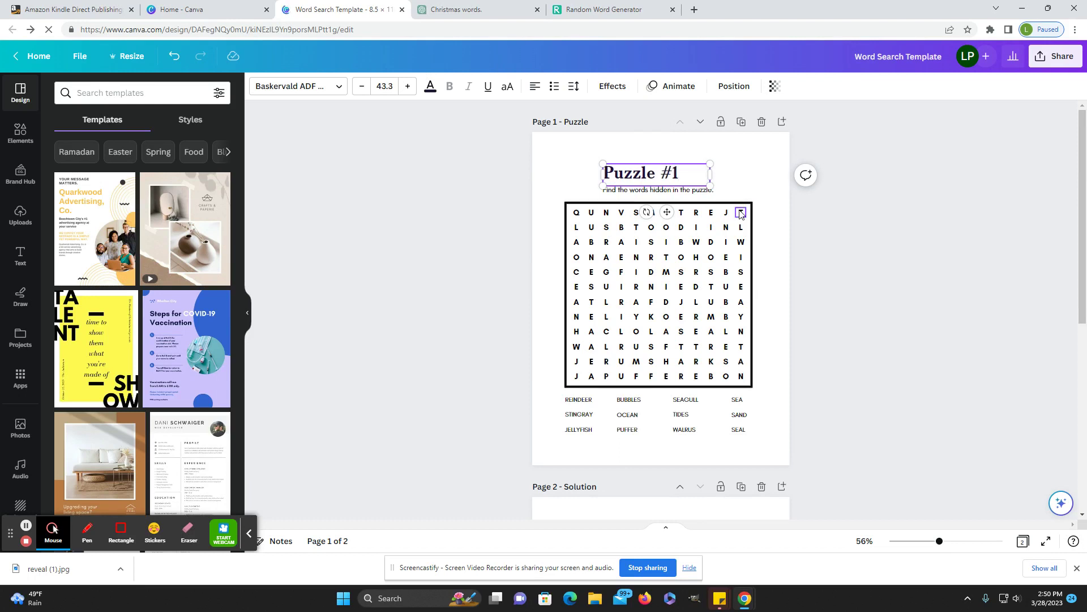
click(810, 252)
scroll(786, 382, down, 3)
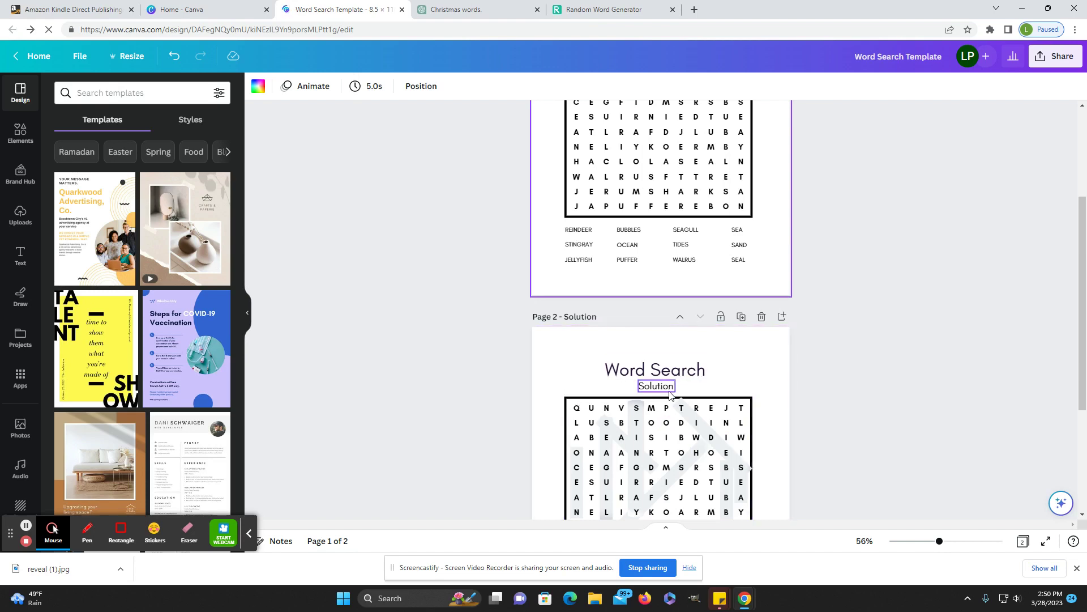
click(655, 386)
click(656, 386)
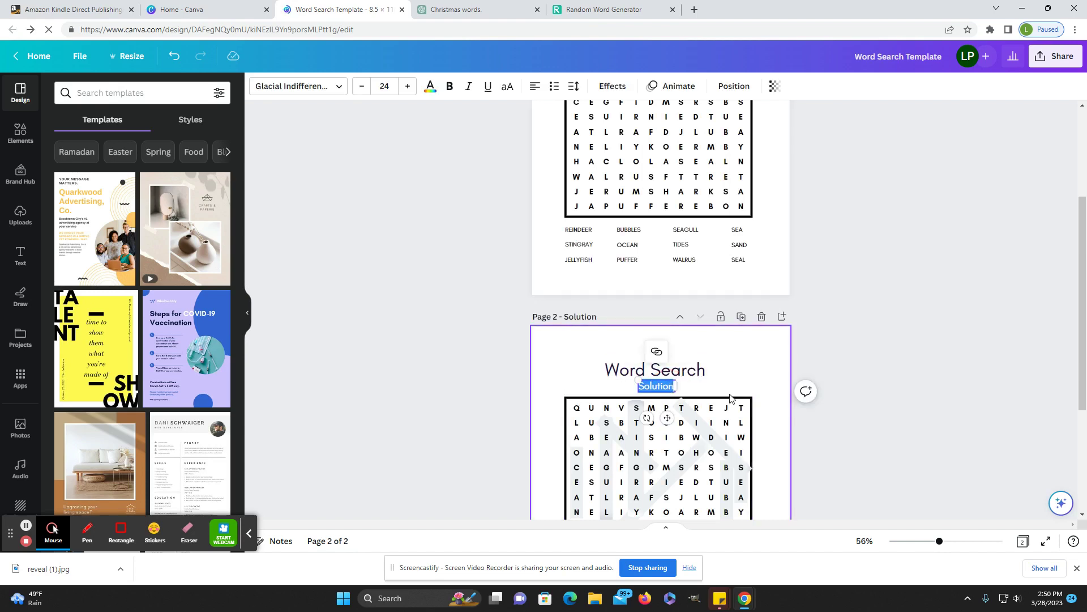
scroll(674, 283, up, 3)
Centre the Puzzle #1 title horizontally above the letter grid.
drag(702, 182, 684, 177)
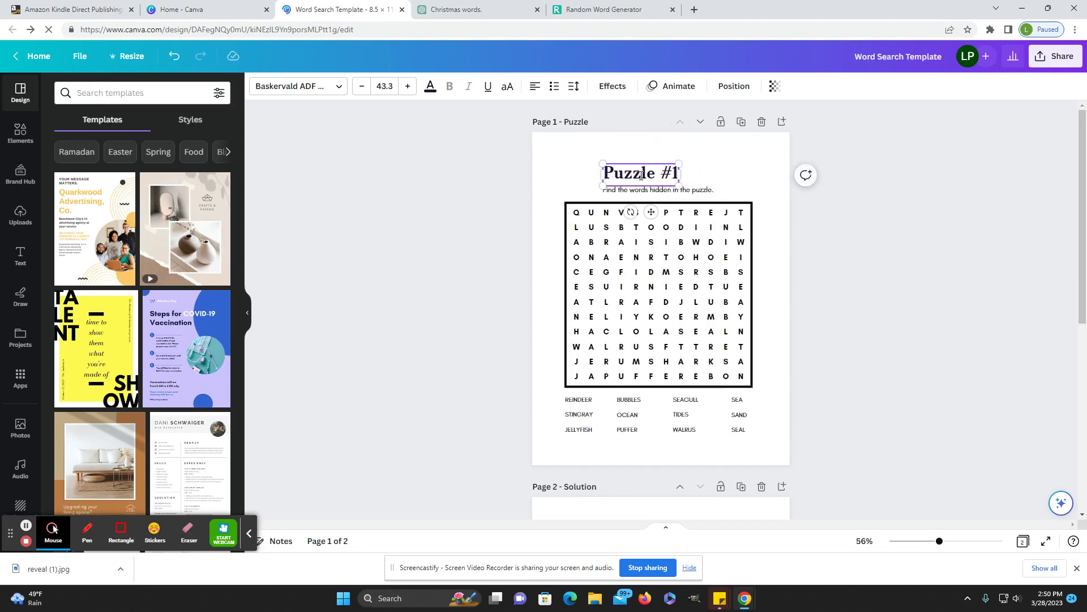
click(730, 178)
drag(640, 176, 671, 174)
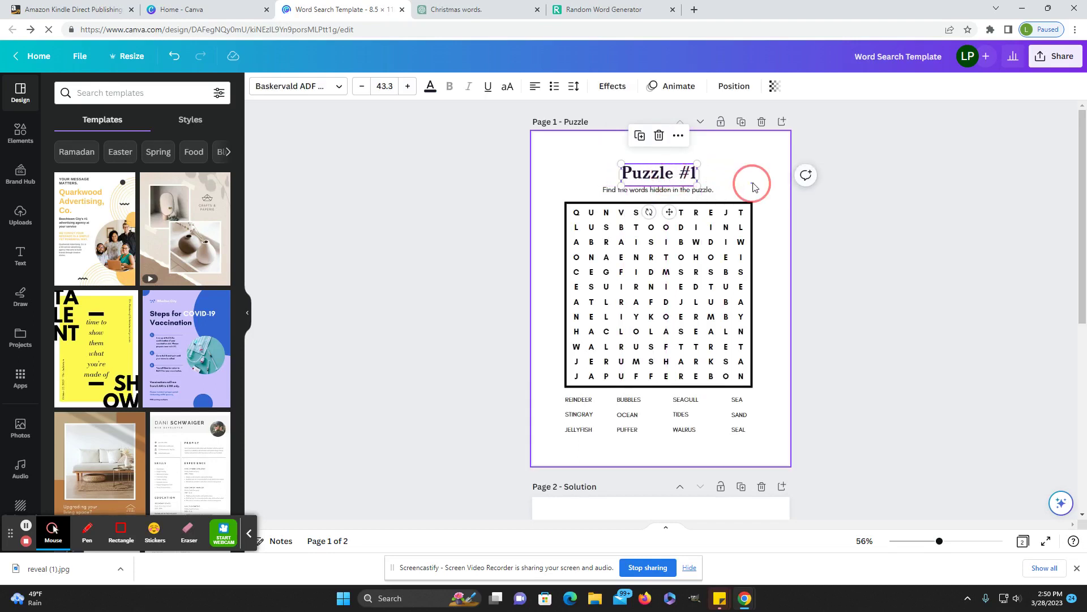
click(756, 186)
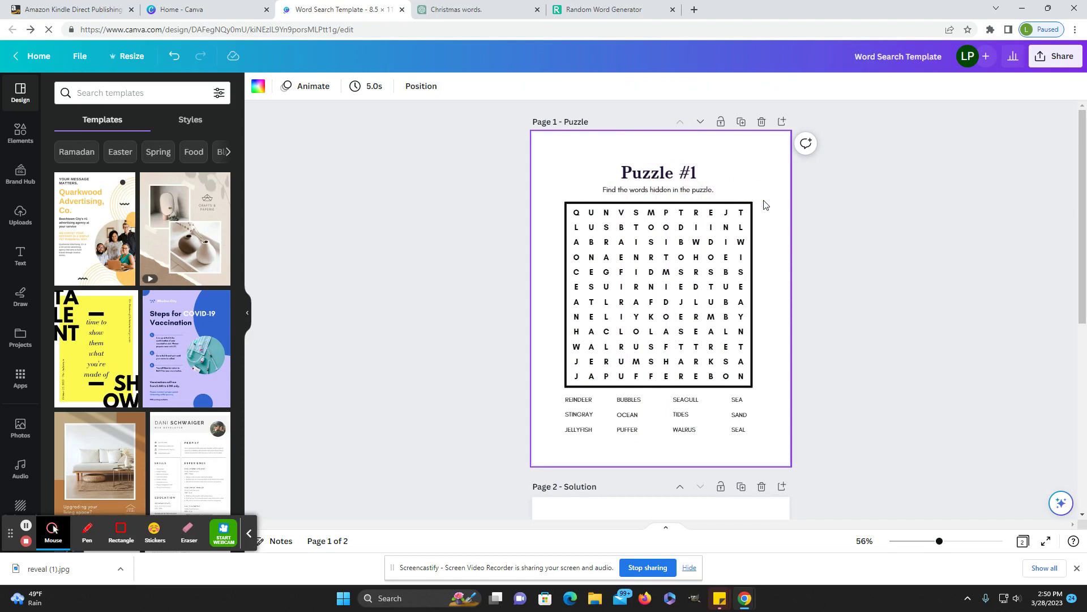
click(568, 357)
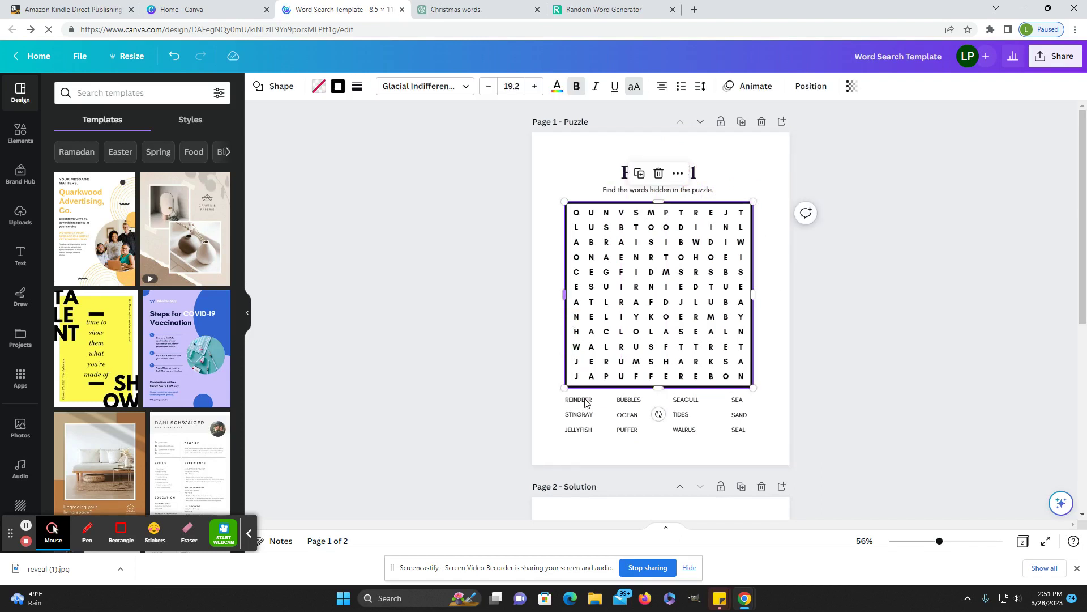
Give the letter grid a thicker border with slightly rounded corners.
click(357, 87)
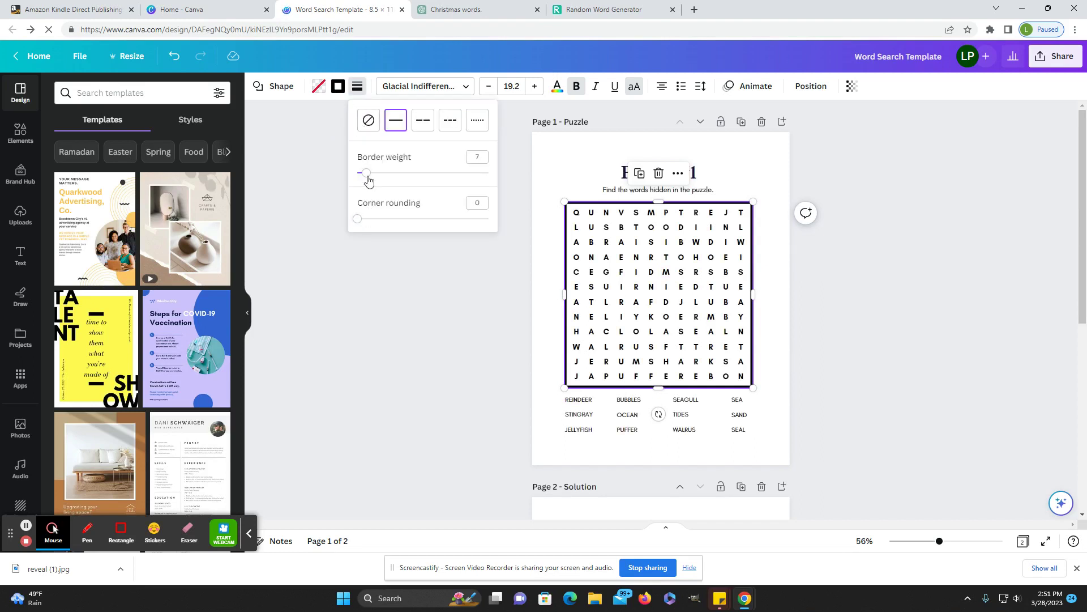
mouse_move(367, 173)
mouse_down()
mouse_move(396, 173)
mouse_move(359, 175)
mouse_move(369, 173)
mouse_up()
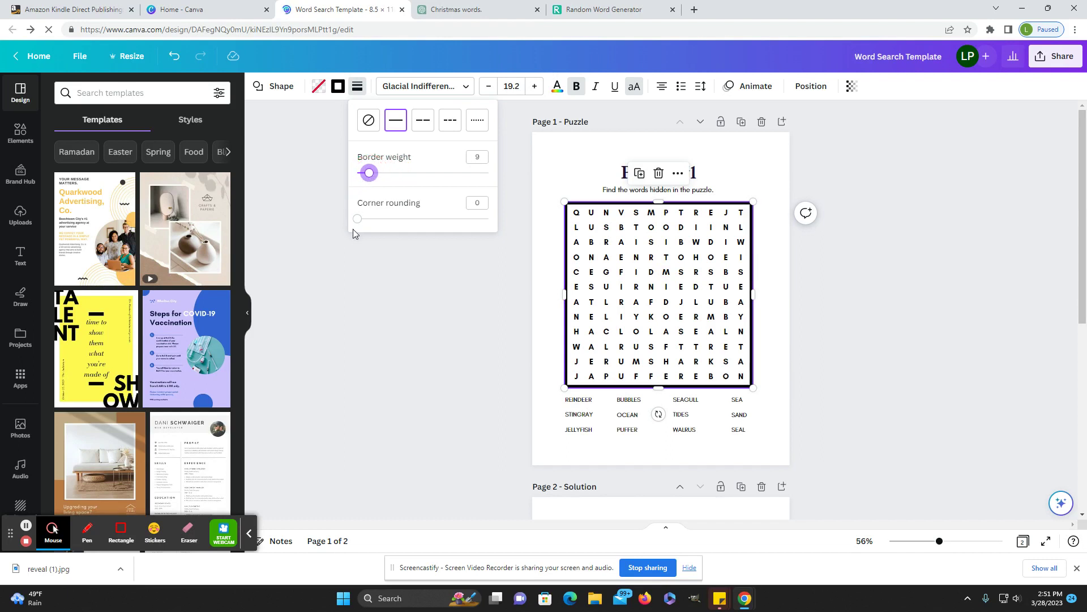
mouse_move(358, 219)
mouse_down()
mouse_move(422, 219)
mouse_move(371, 227)
mouse_up()
click(306, 227)
Search Elements for christmas graphics and add the Santa graphic to the page.
click(23, 142)
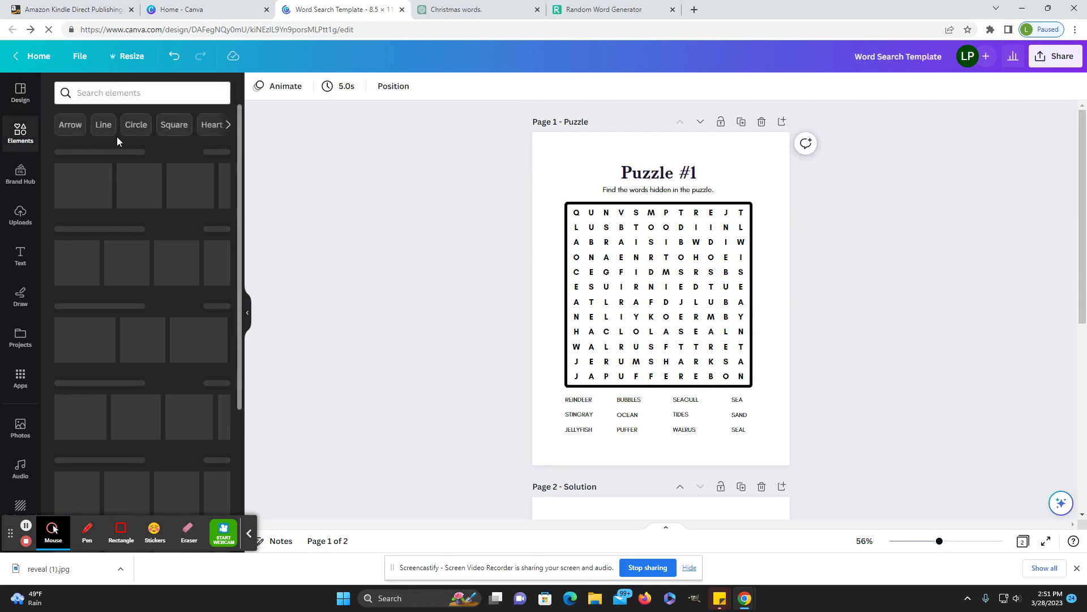
click(145, 97)
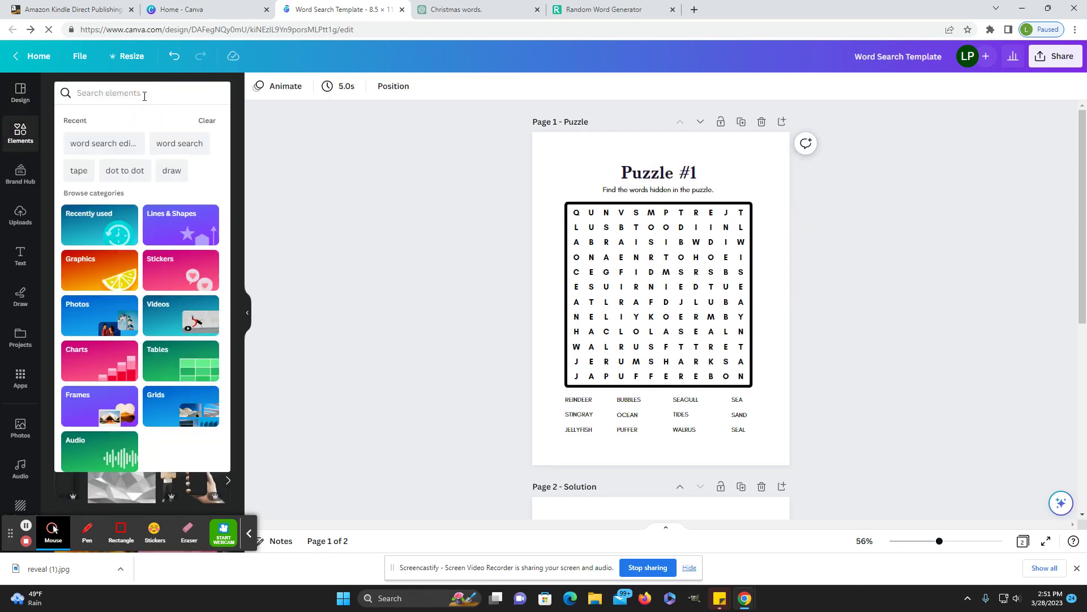
text(christmas)
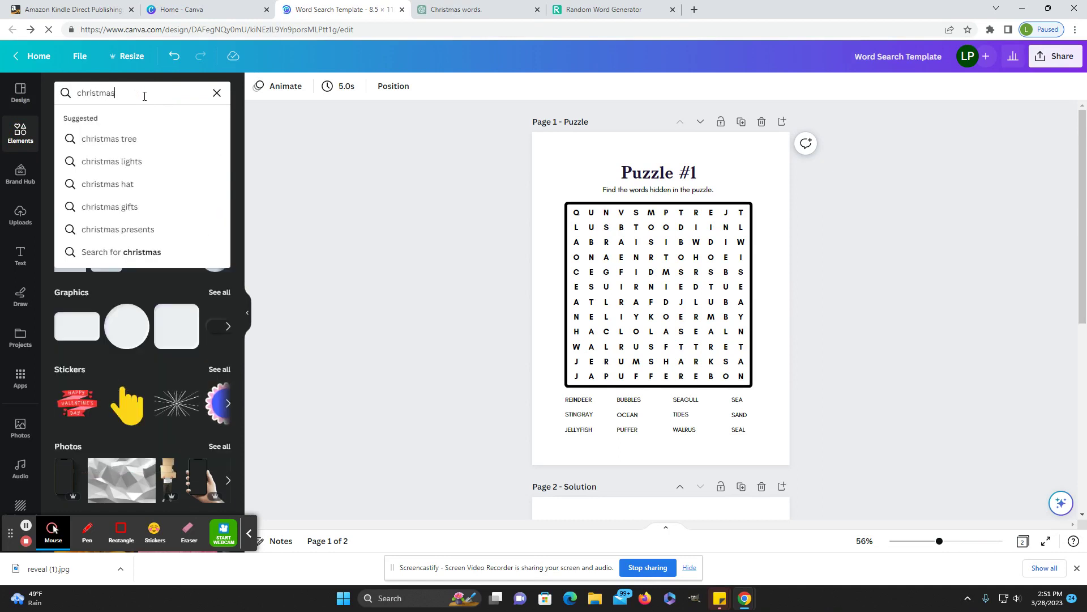
key(Return)
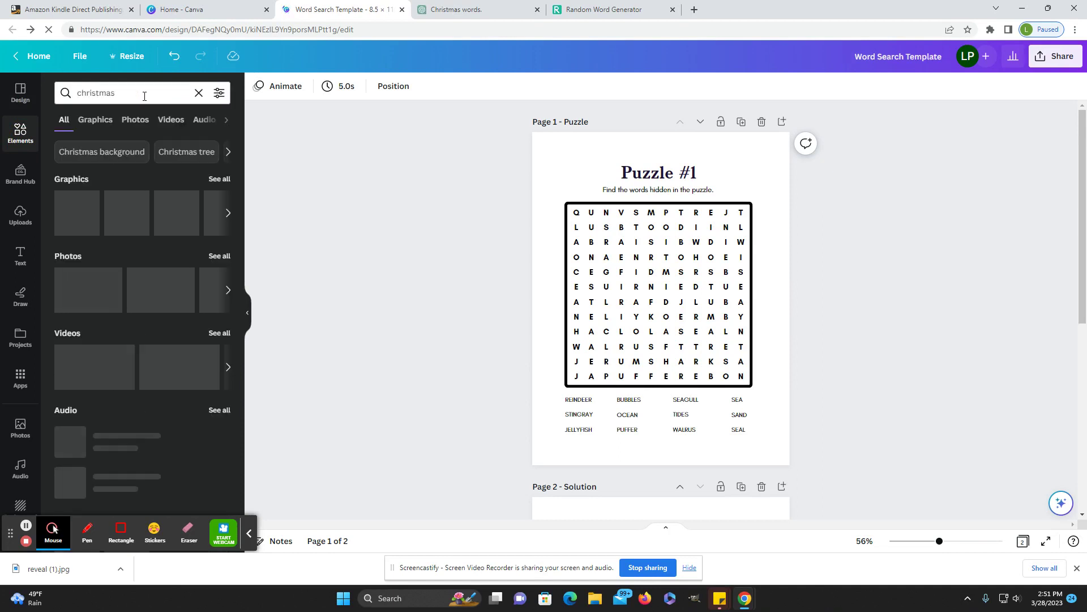
click(219, 180)
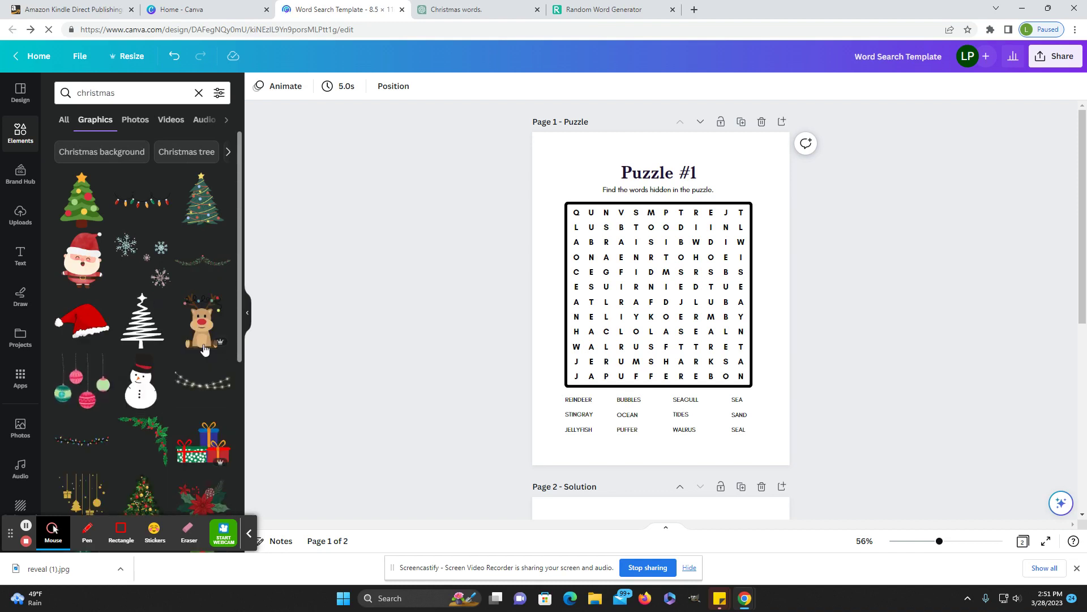
click(82, 260)
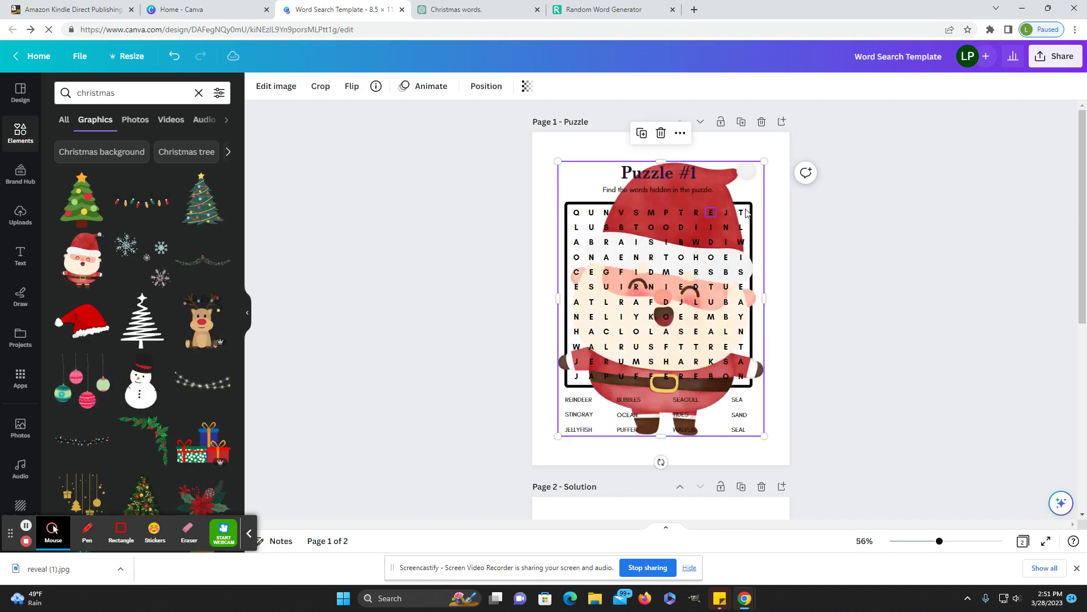
Shrink the Santa graphic and place it beside the Puzzle #1 title.
drag(764, 162, 620, 356)
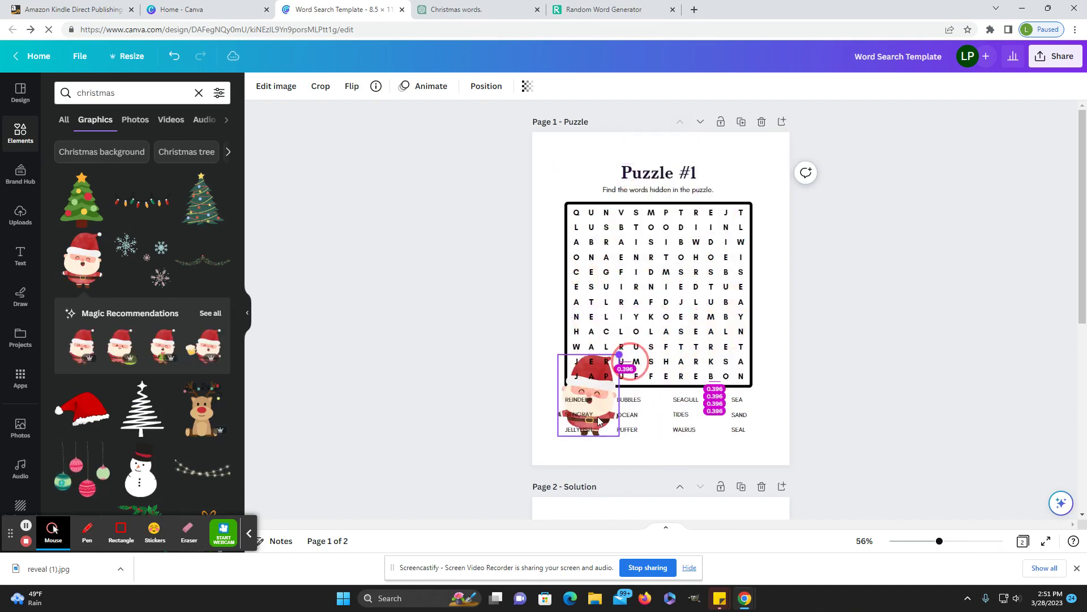
drag(600, 421, 590, 395)
drag(584, 462, 748, 225)
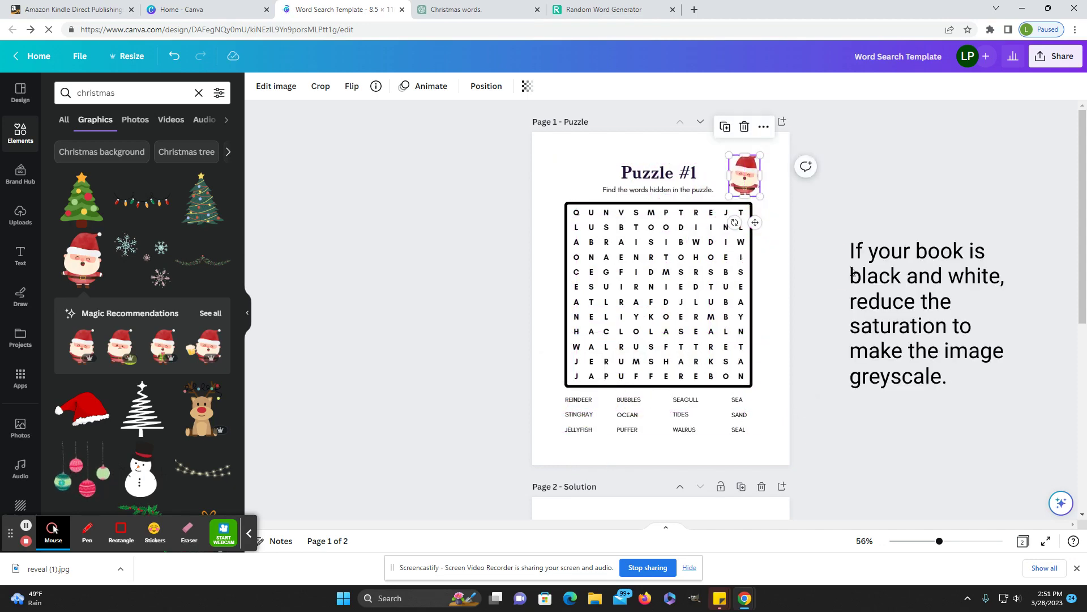
click(762, 226)
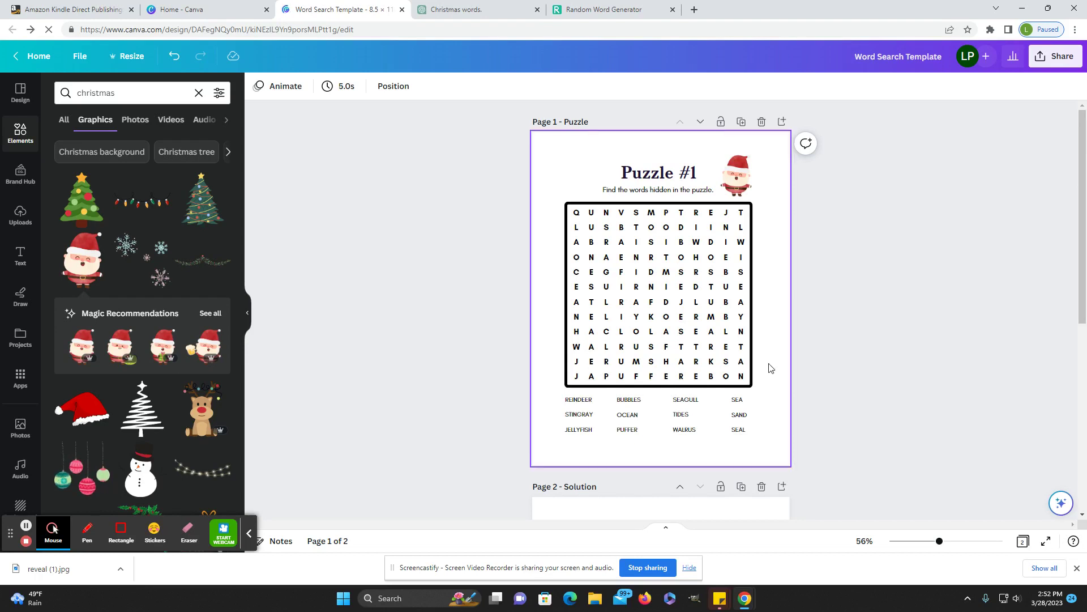
click(464, 9)
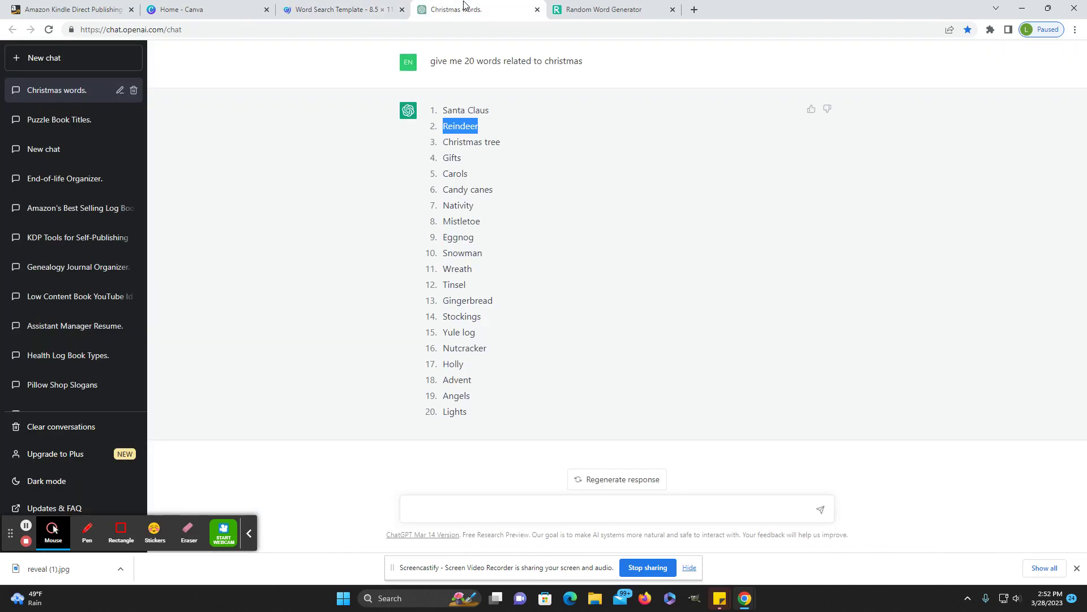
click(603, 6)
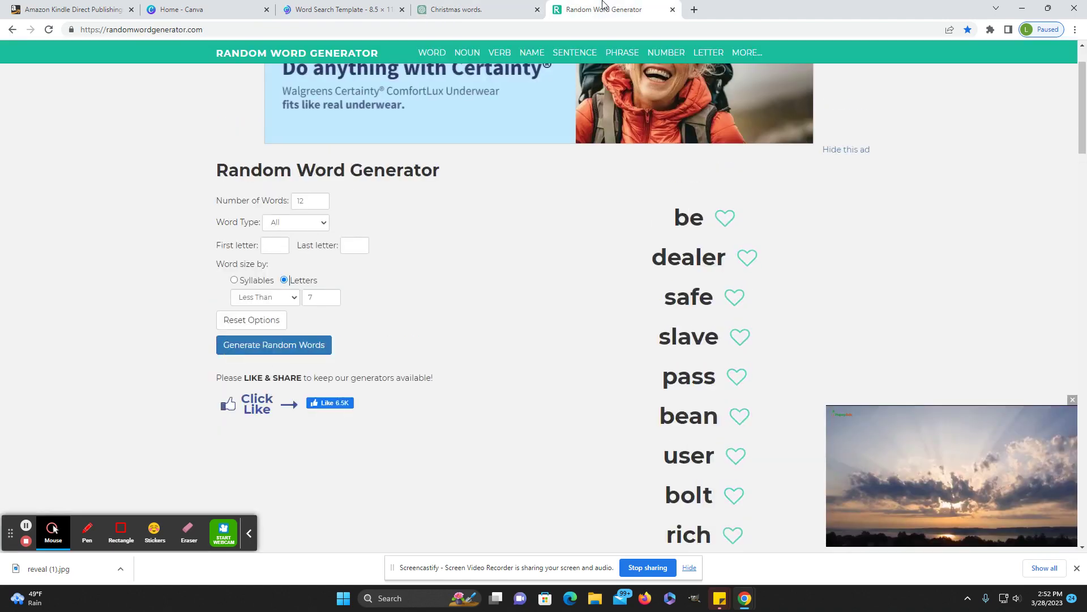
scroll(554, 409, up, 1)
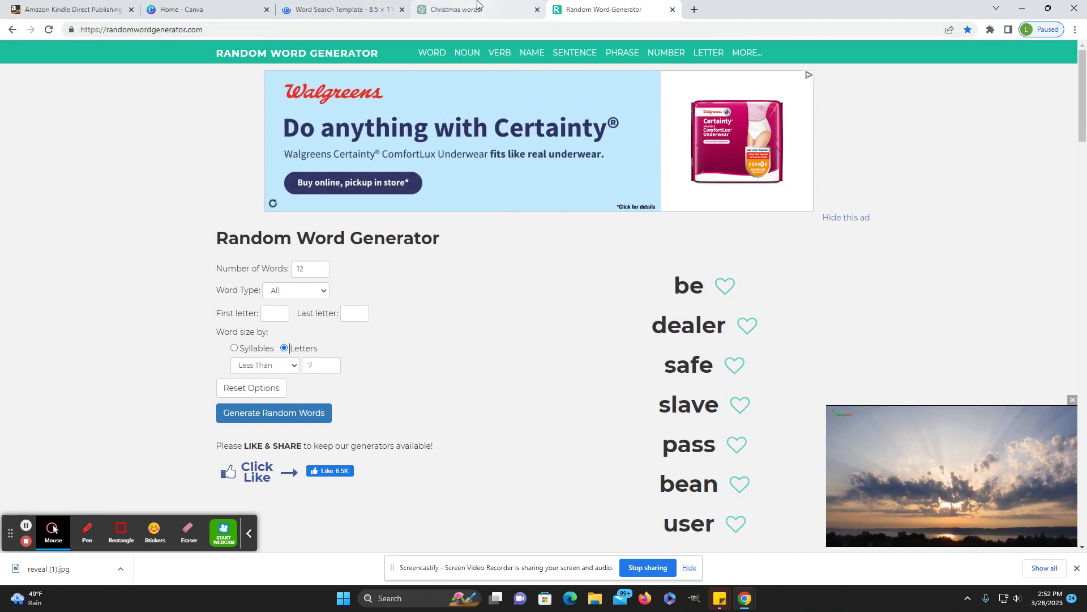
click(422, 10)
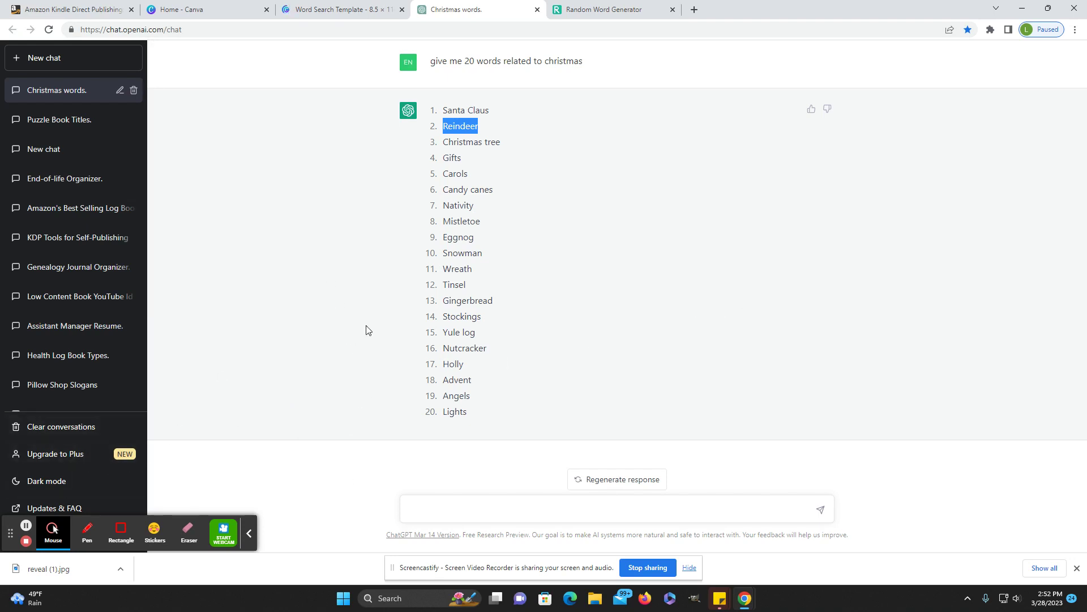
click(670, 329)
key(ctrl+shift+Tab)
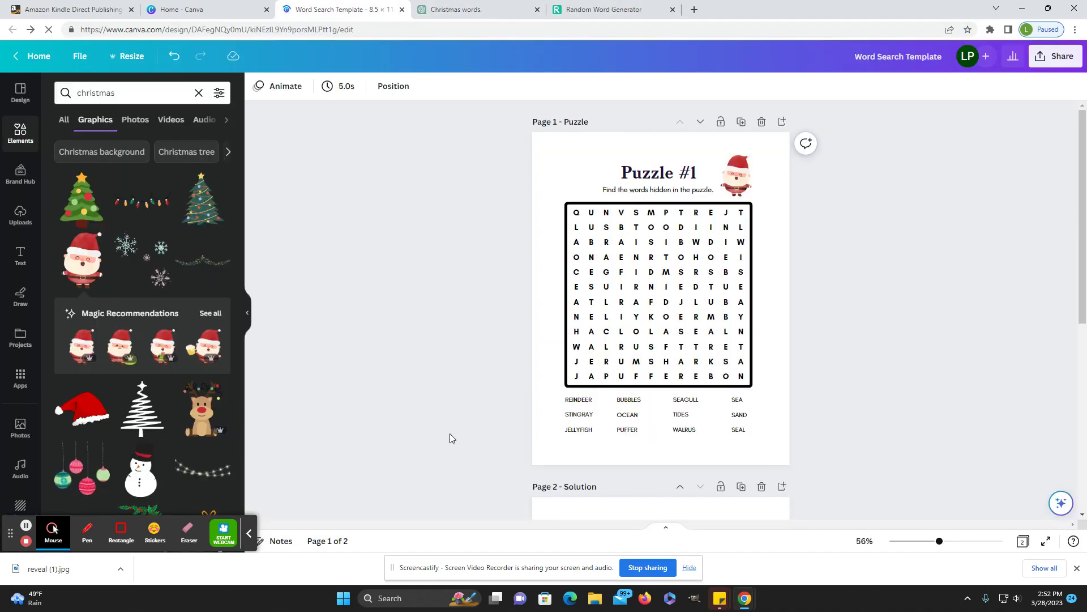